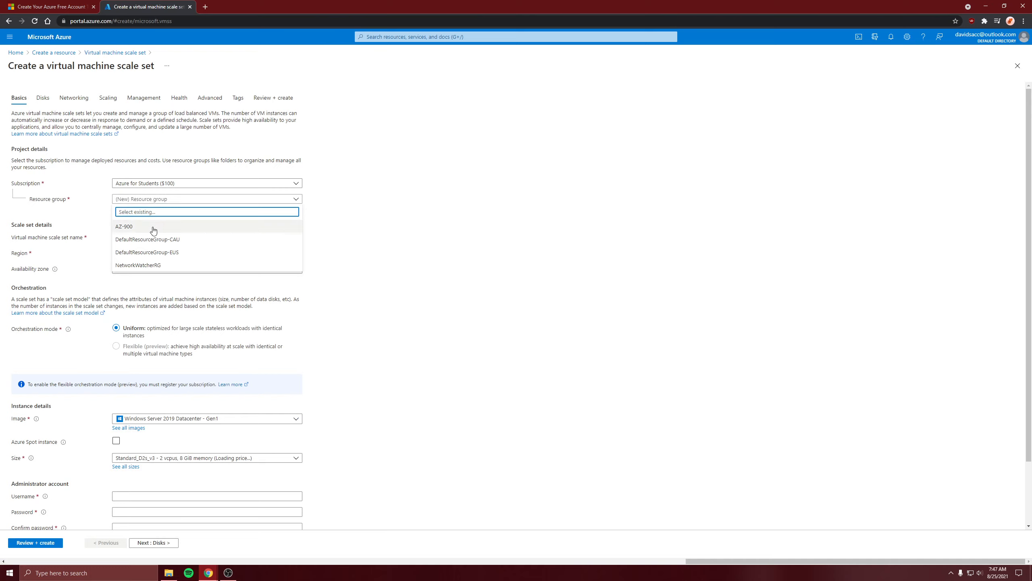
# Assign the scale set to the AZ-900 resource group and name it scaleset65
pyautogui.click(158, 227)
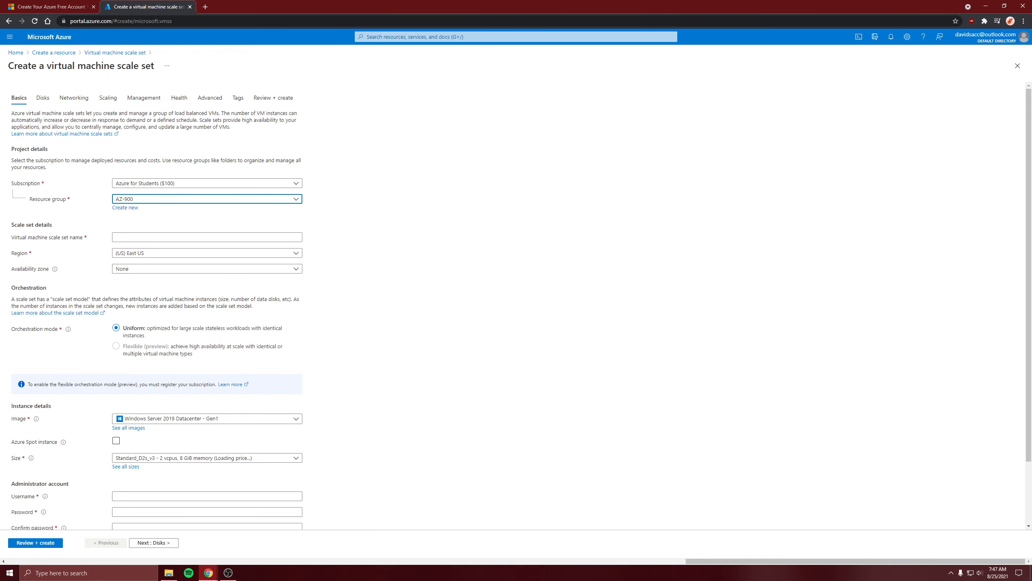
pyautogui.hotkey('alt', 'Tab')
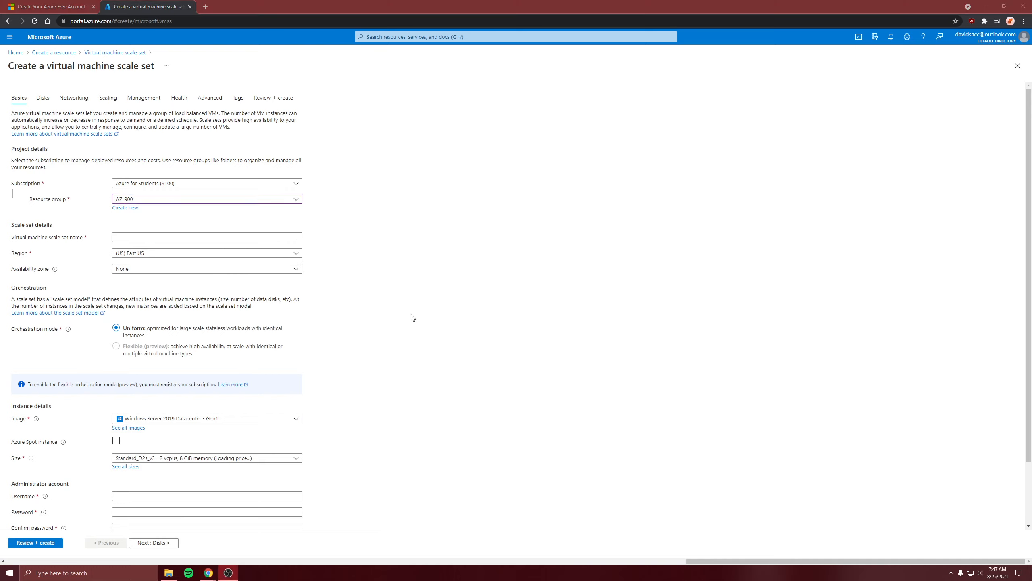
pyautogui.click(155, 237)
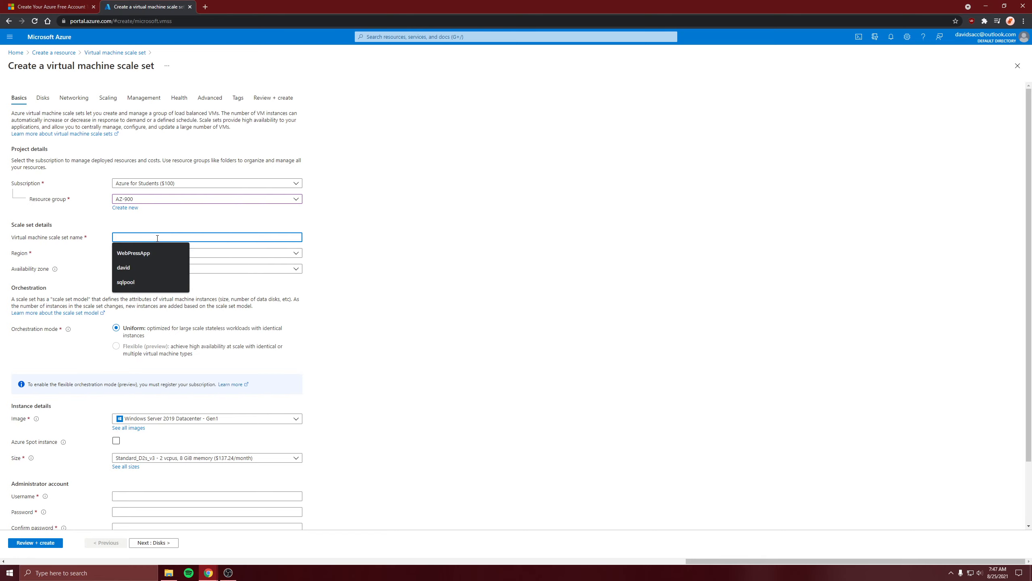
pyautogui.write('scaleset65')
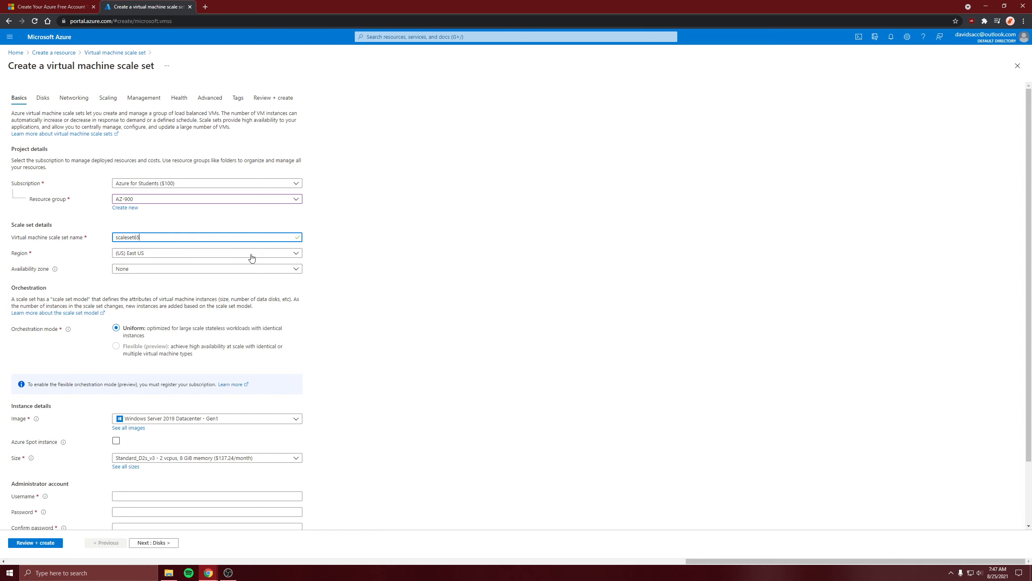
pyautogui.tripleClick(425, 325)
# Choose the Ubuntu Server 20.04 LTS - Gen2 image and the Standard_DS1_v2 instance size
pyautogui.scroll(-1, 204, 227)
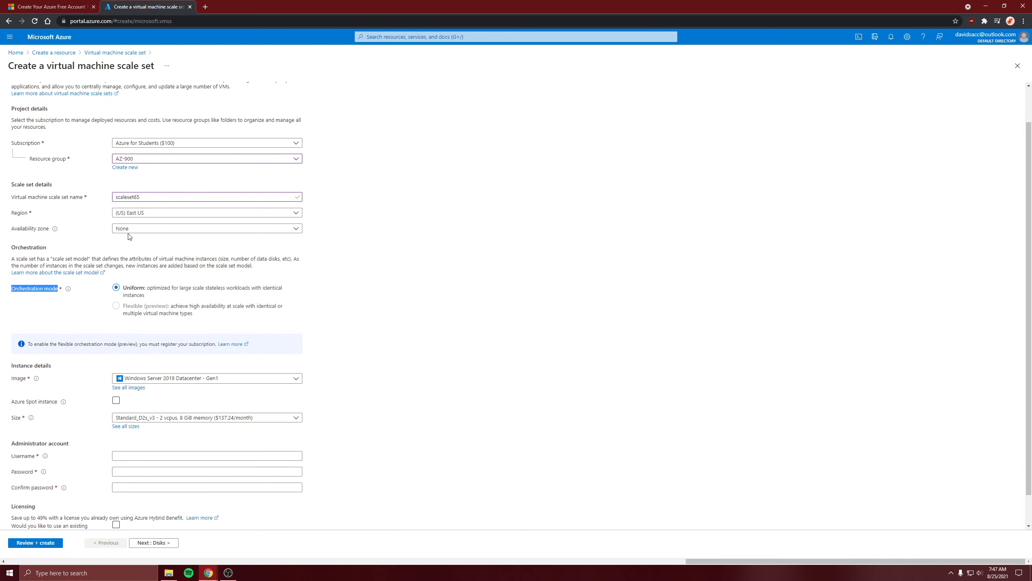
pyautogui.scroll(-1, 122, 252)
pyautogui.click(188, 259)
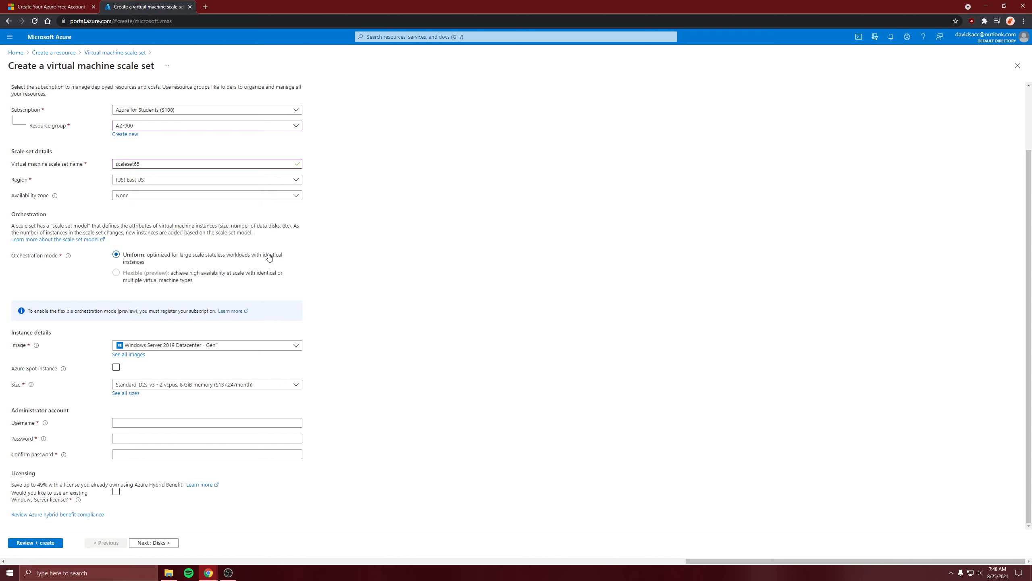
pyautogui.click(191, 344)
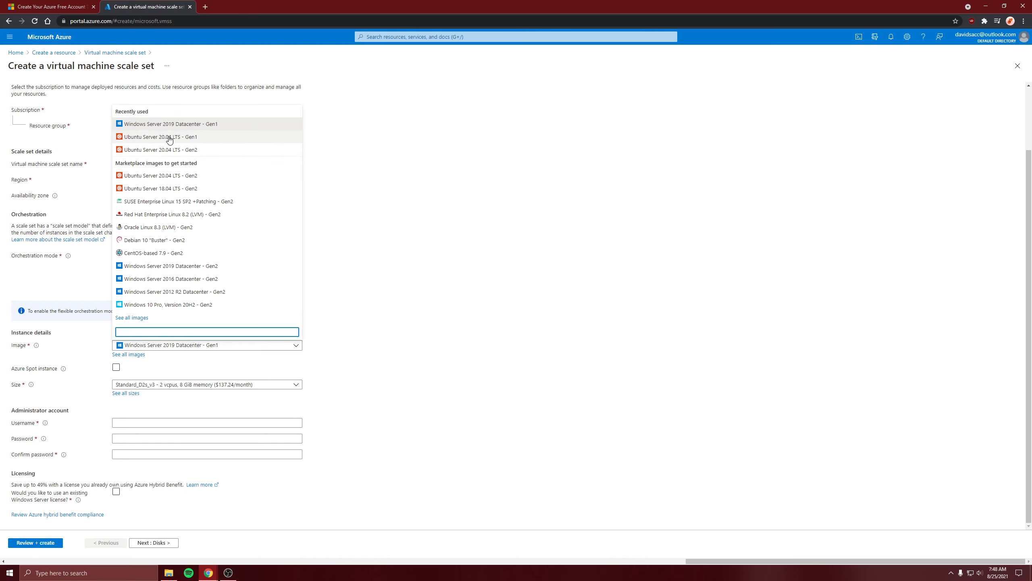
pyautogui.click(165, 150)
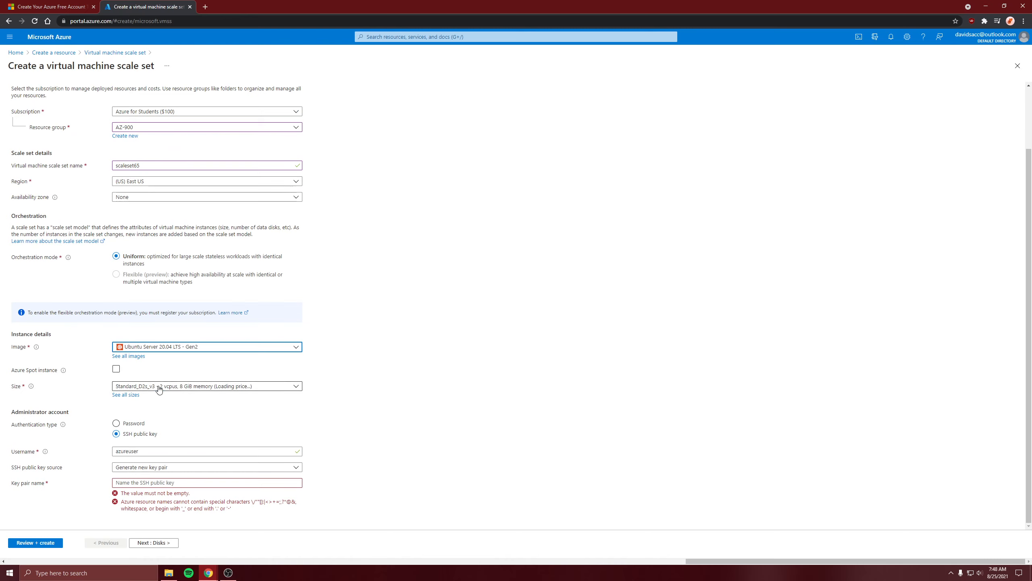
pyautogui.click(159, 387)
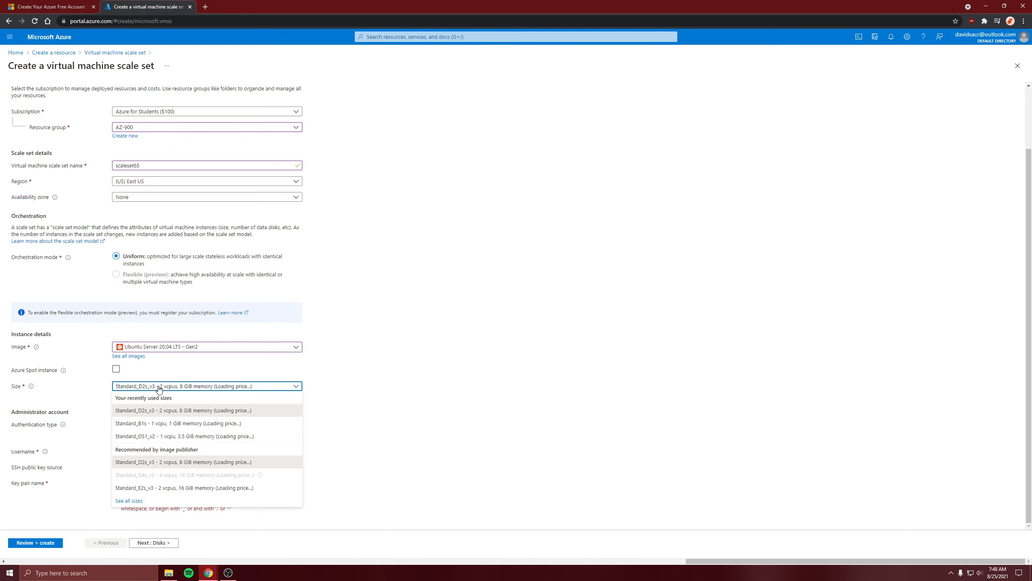
pyautogui.click(149, 437)
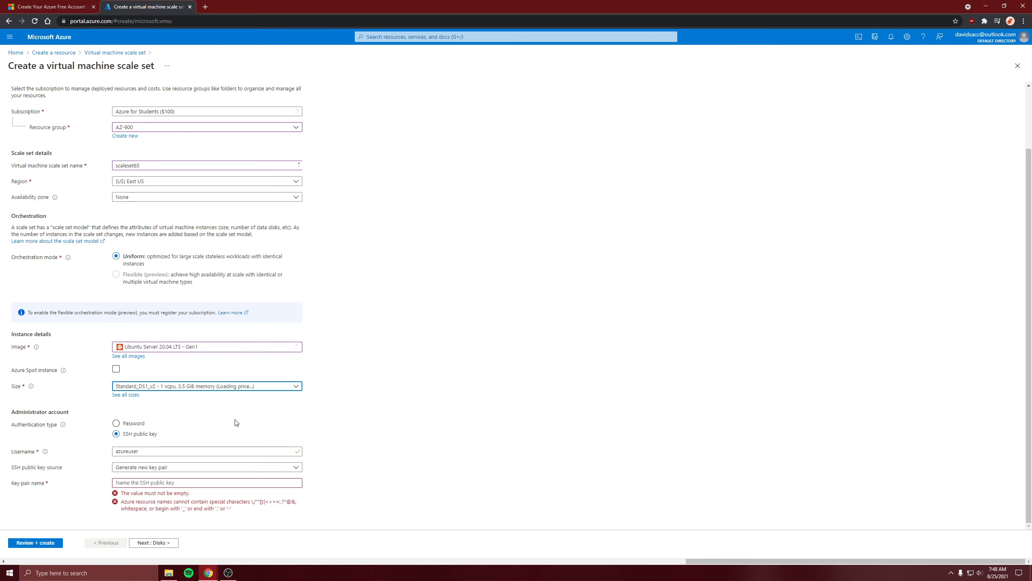
# Use password authentication for the administrator account and fill in the username, password and password confirmation
pyautogui.click(125, 425)
pyautogui.click(137, 452)
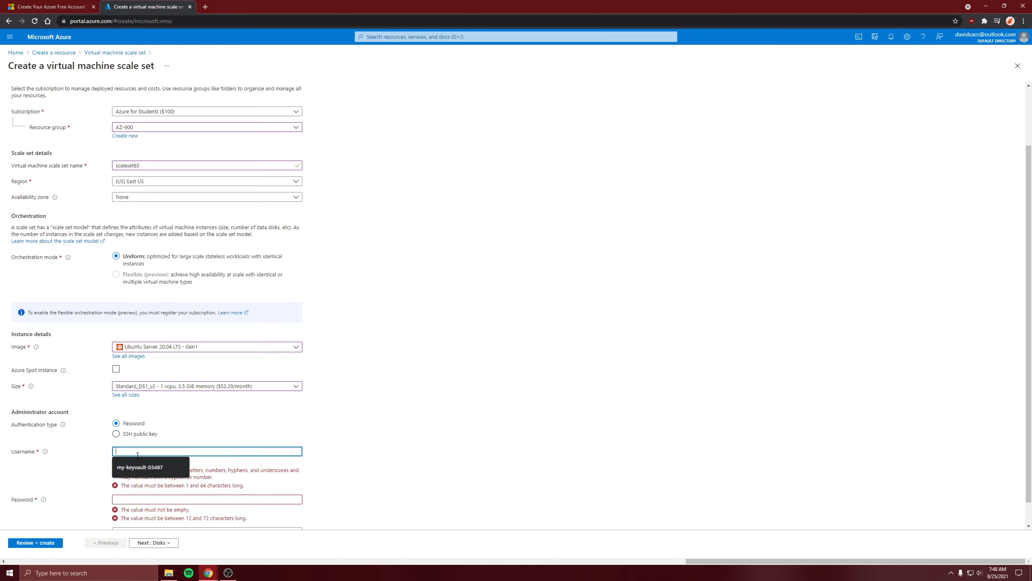
pyautogui.write('david')
pyautogui.press('Tab')
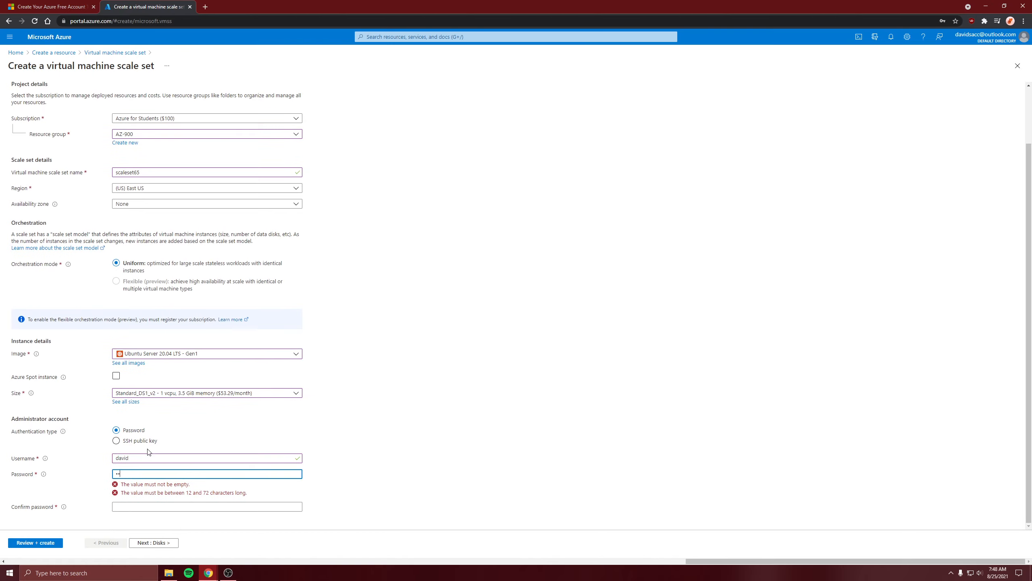
pyautogui.write('••••••••••••')
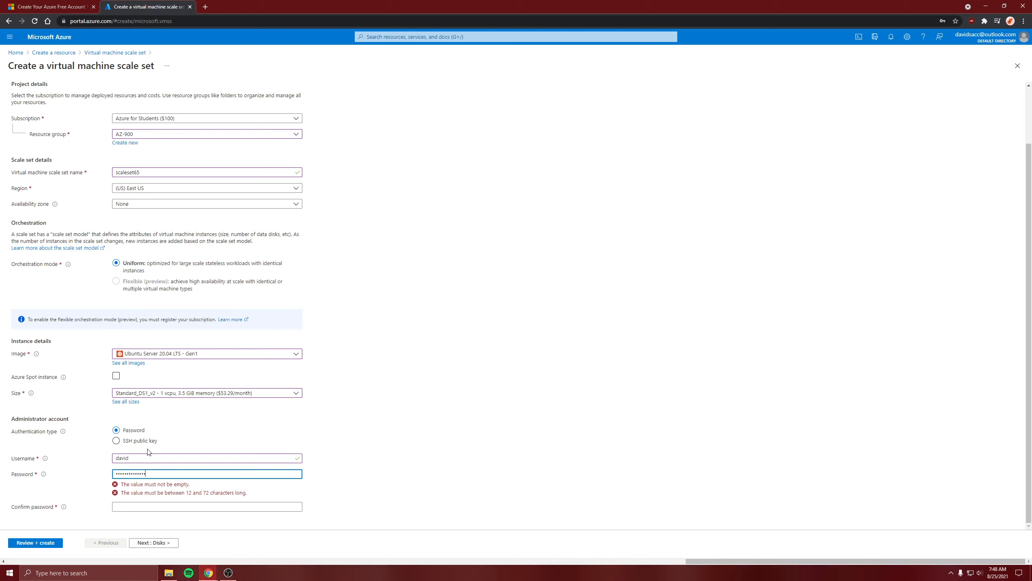
pyautogui.write('••')
pyautogui.press('Tab')
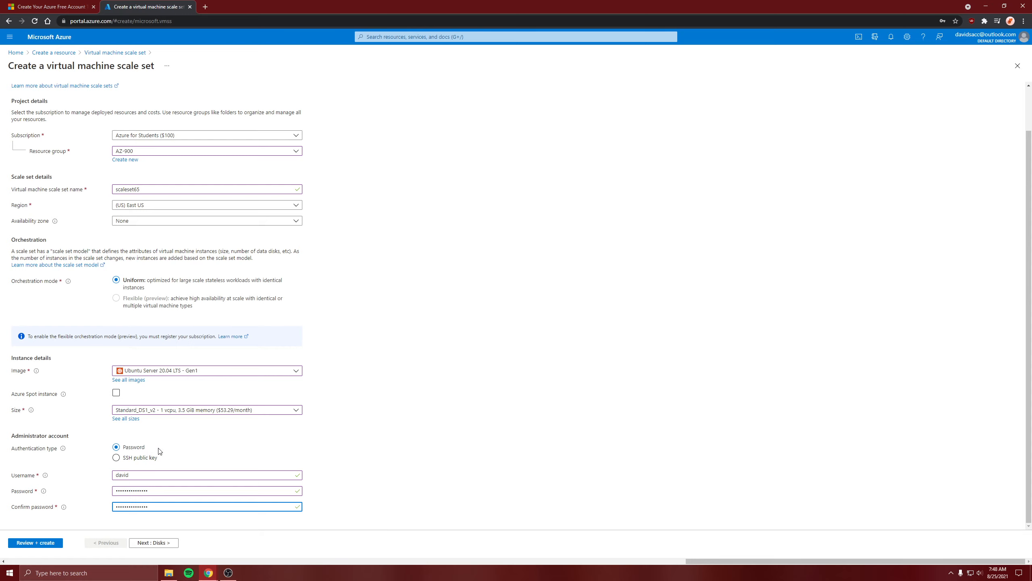
# Keep the default disk options and edit network interface AZ-900-vnet-nic01 to allow inbound SSH (22) and enable its public IP address
pyautogui.click(165, 543)
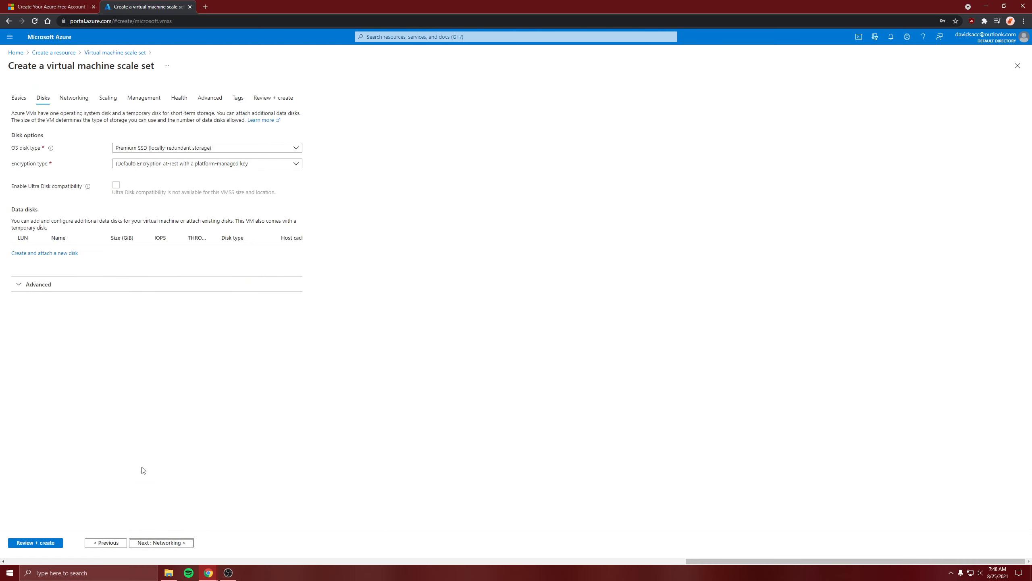
pyautogui.click(180, 544)
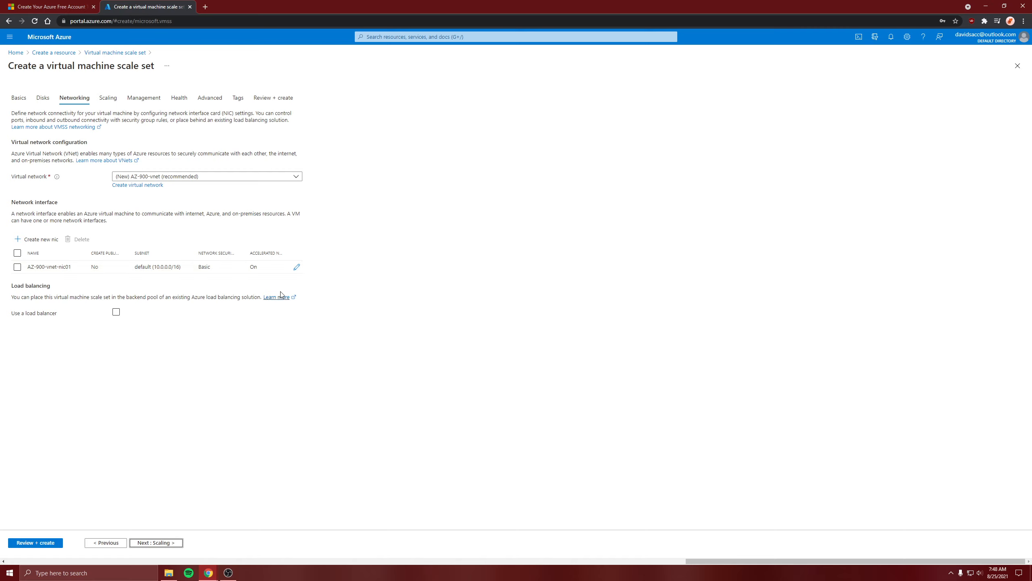
pyautogui.click(297, 267)
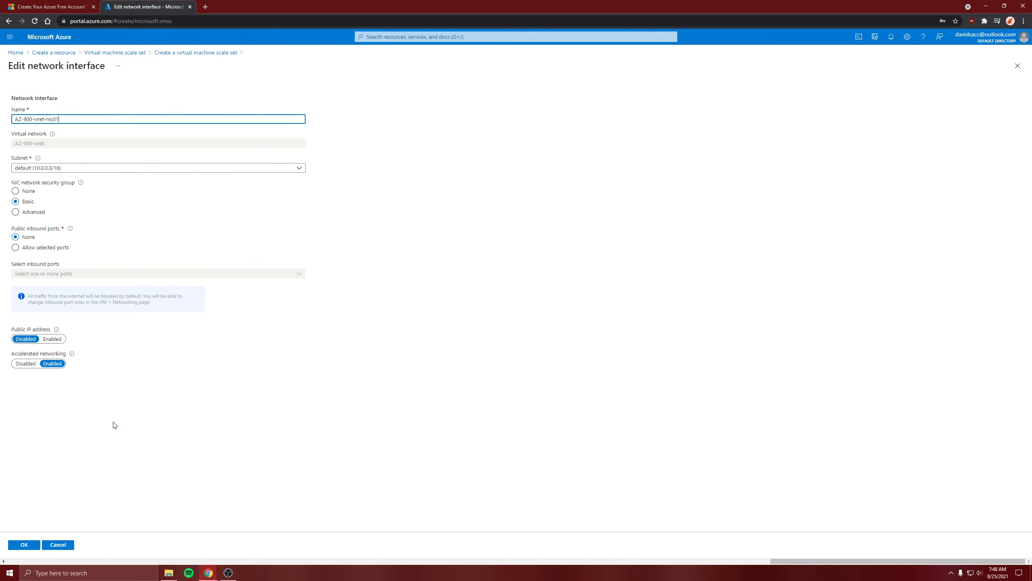
pyautogui.click(52, 255)
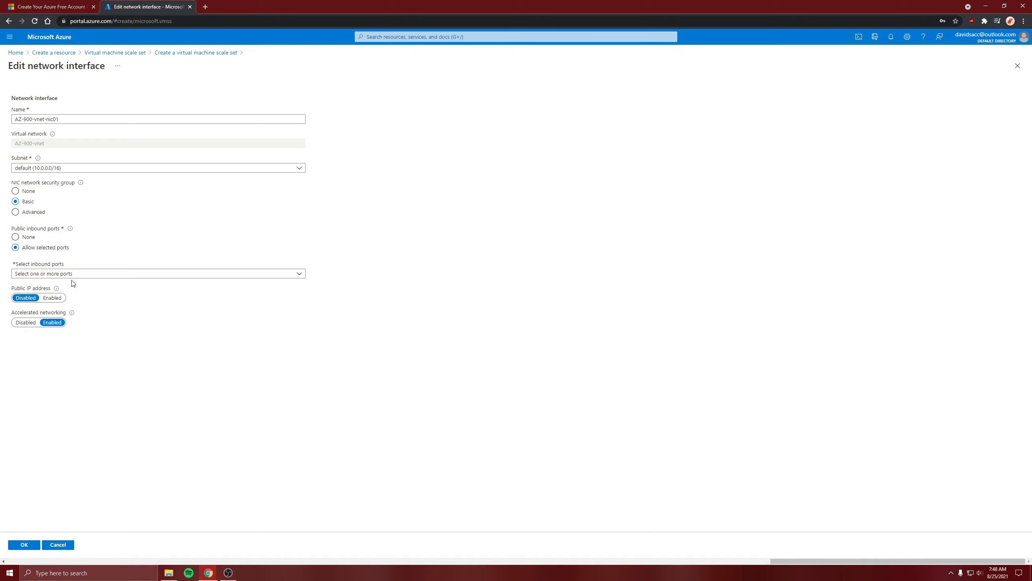
pyautogui.click(72, 276)
pyautogui.click(32, 312)
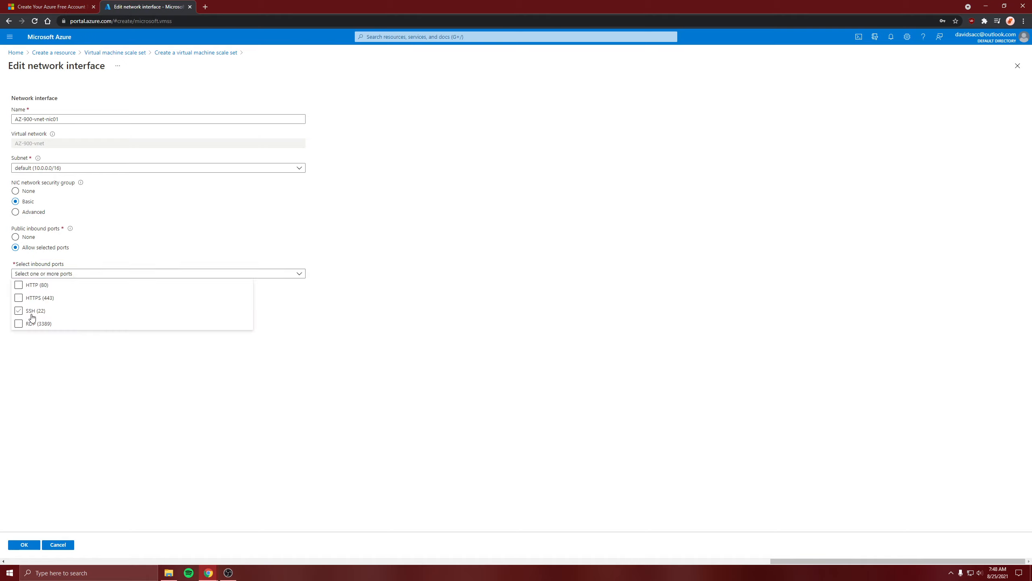
pyautogui.click(74, 416)
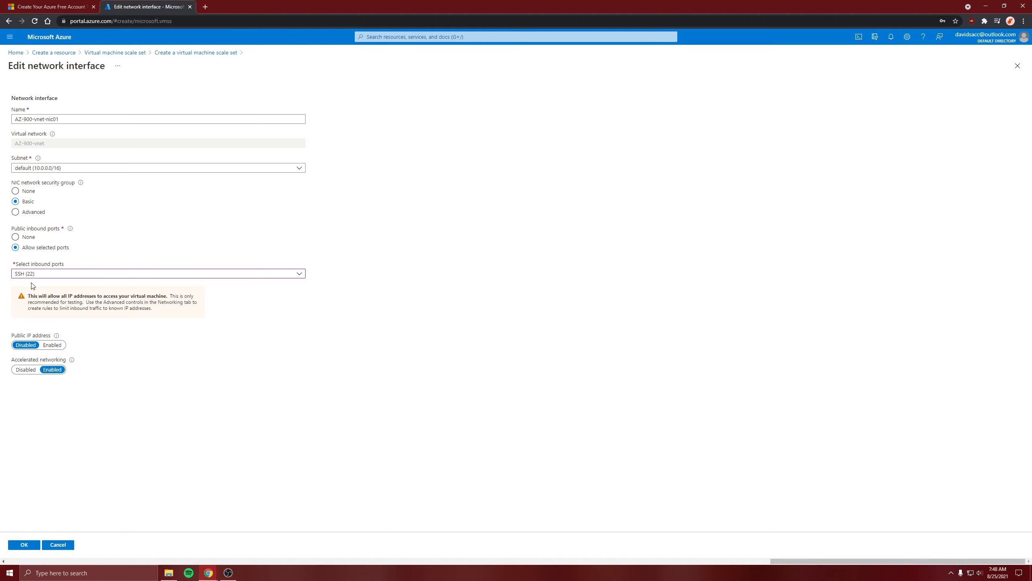
pyautogui.click(53, 345)
pyautogui.click(23, 544)
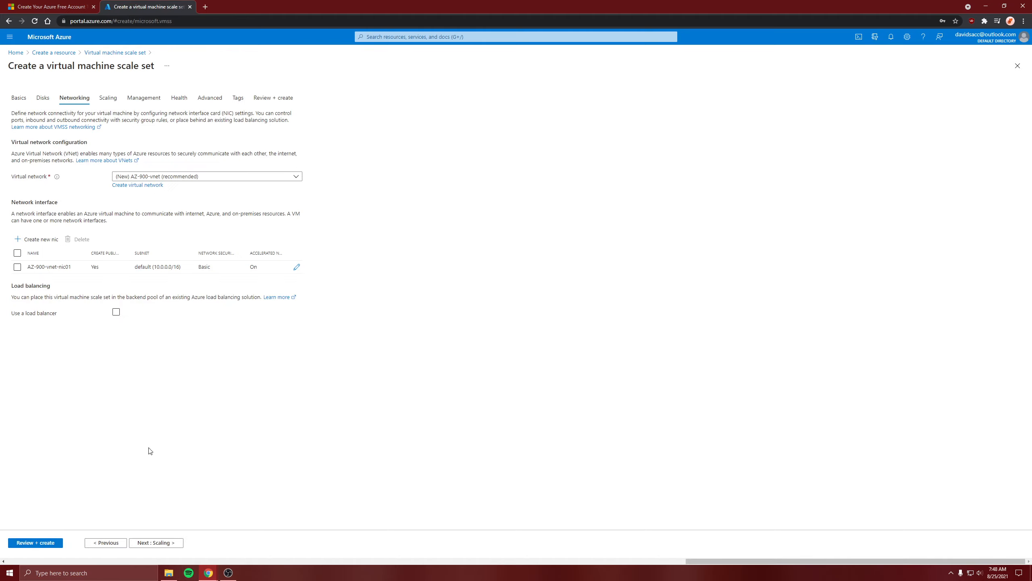
# In the scaling settings, set the initial instance count to 1
pyautogui.click(153, 545)
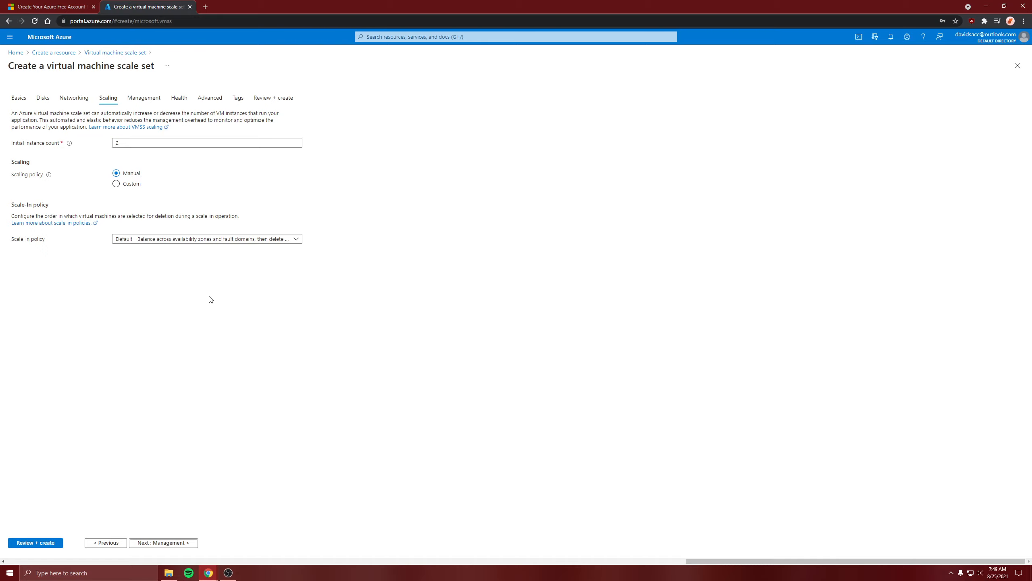
pyautogui.moveTo(386, 202); pyautogui.dragTo(417, 270)
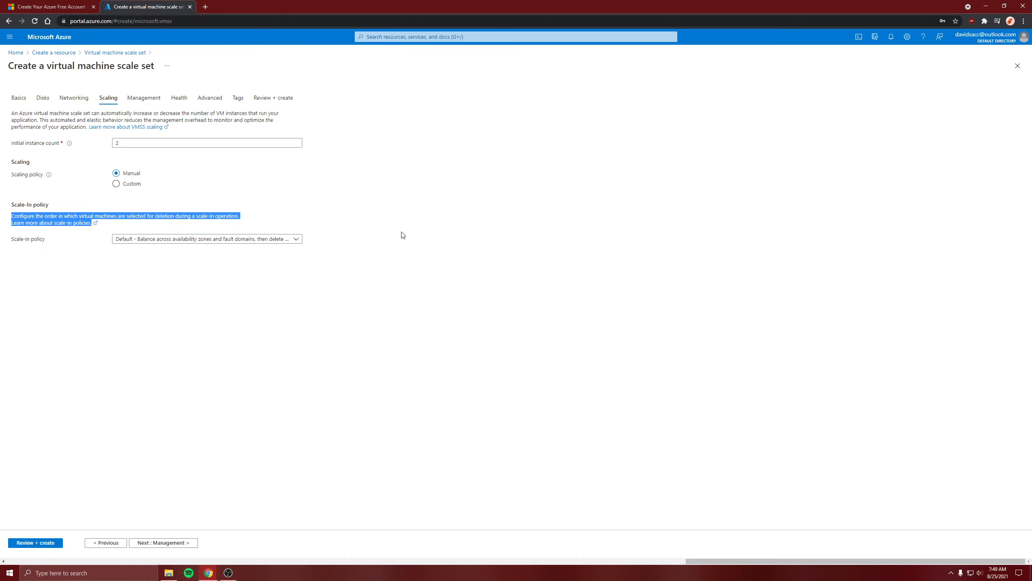
pyautogui.click(120, 165)
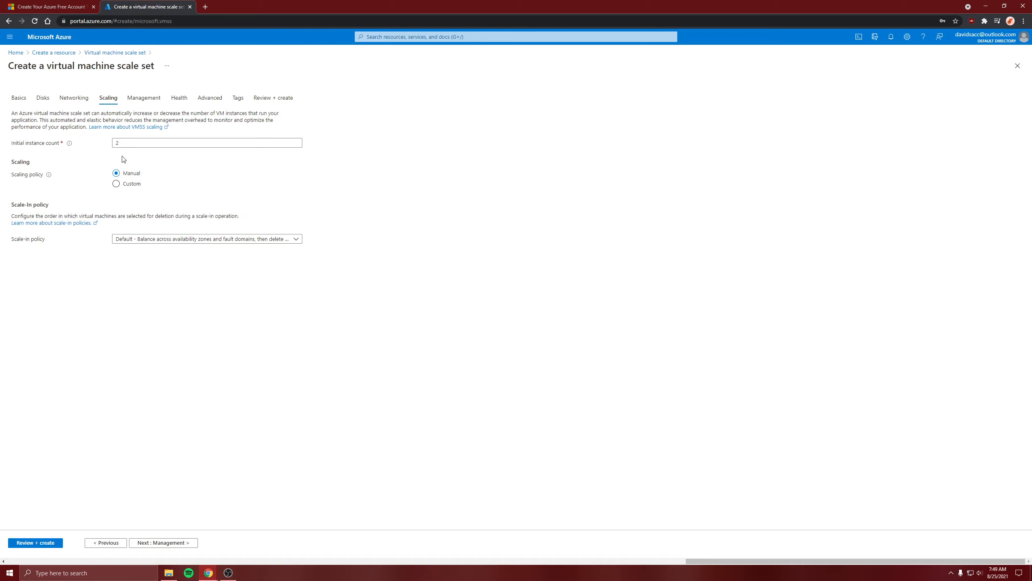
pyautogui.doubleClick(117, 142)
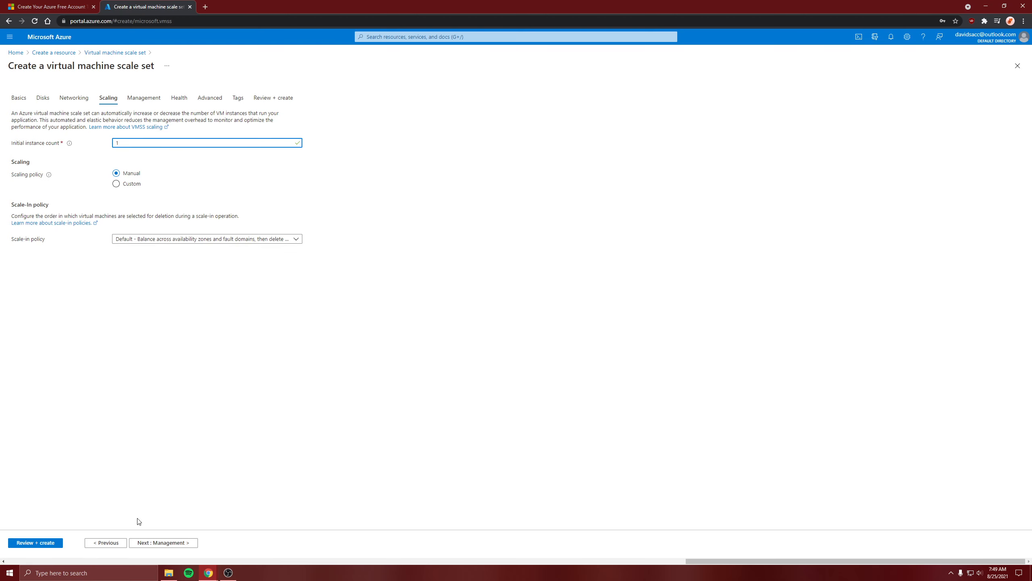
# Create the scale set with the default management settings and open the deployed resource
pyautogui.click(154, 540)
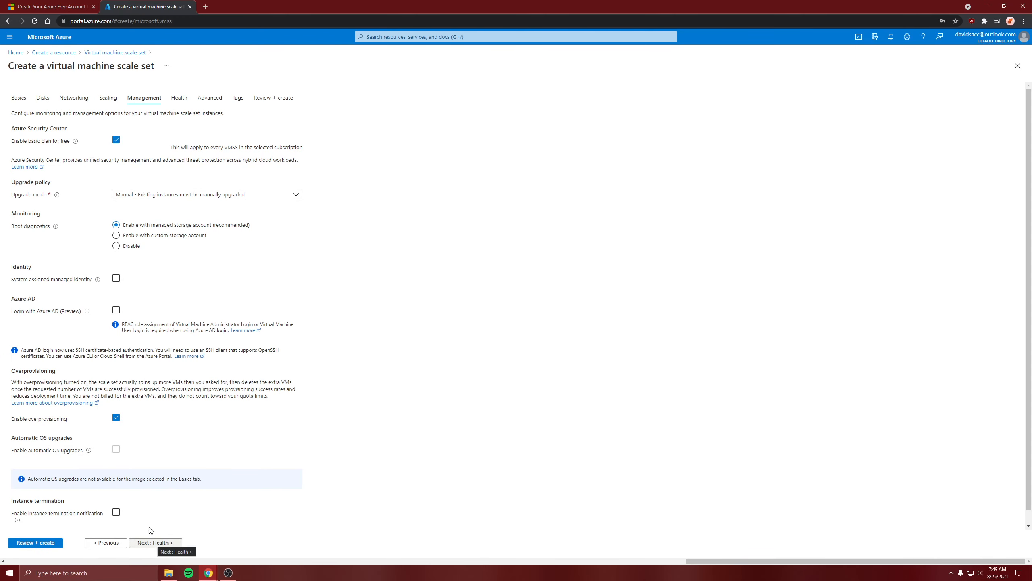
pyautogui.click(57, 545)
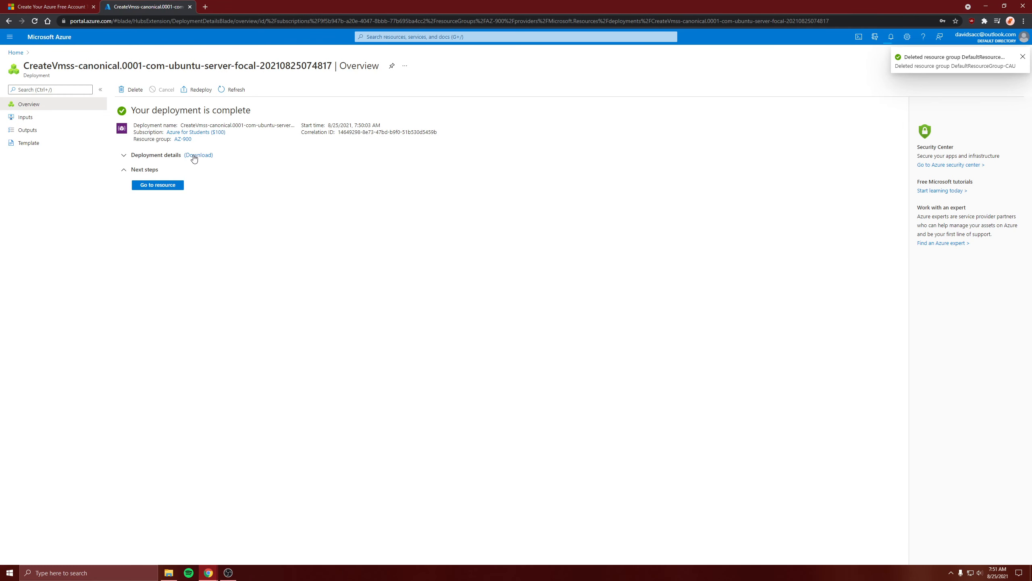
pyautogui.click(167, 186)
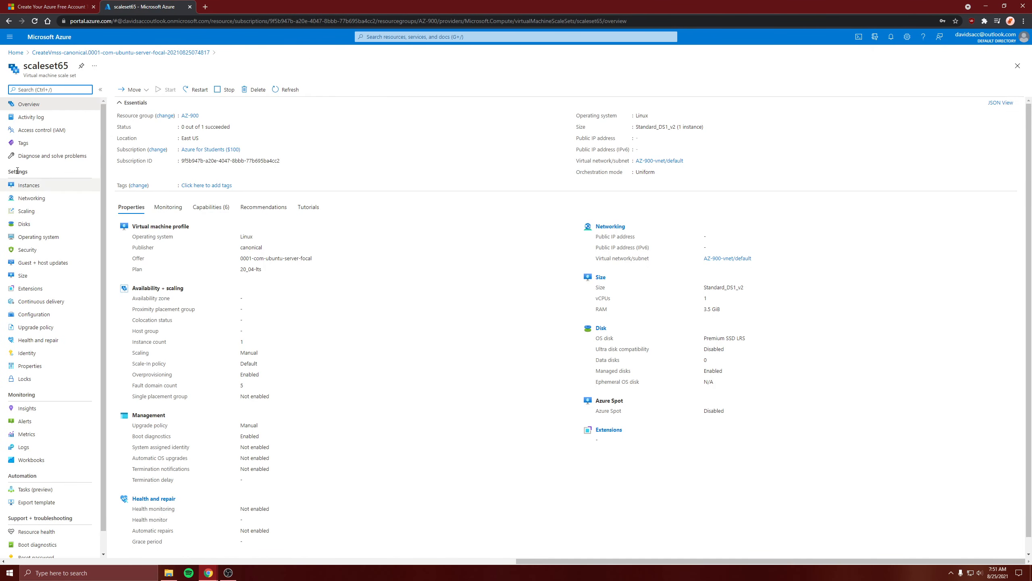
# Open the scale set's instance scaleset65_0 and copy its public IP address
pyautogui.click(22, 187)
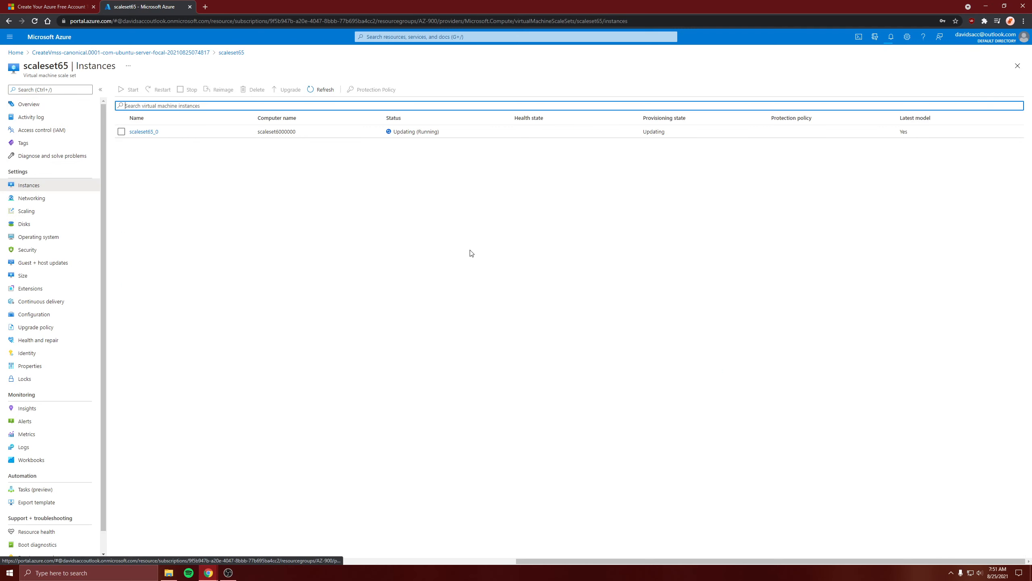
pyautogui.click(145, 136)
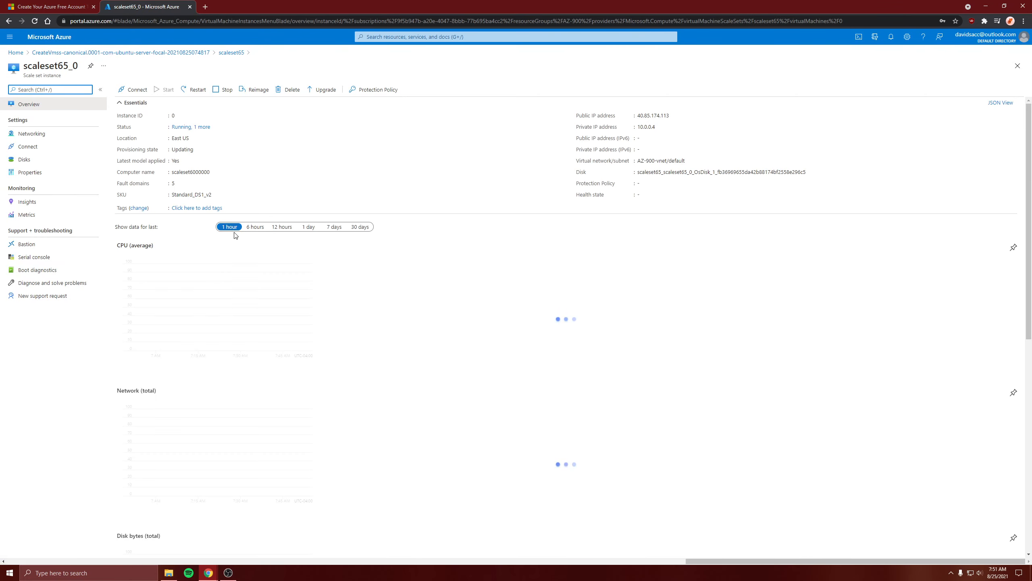
pyautogui.click(676, 116)
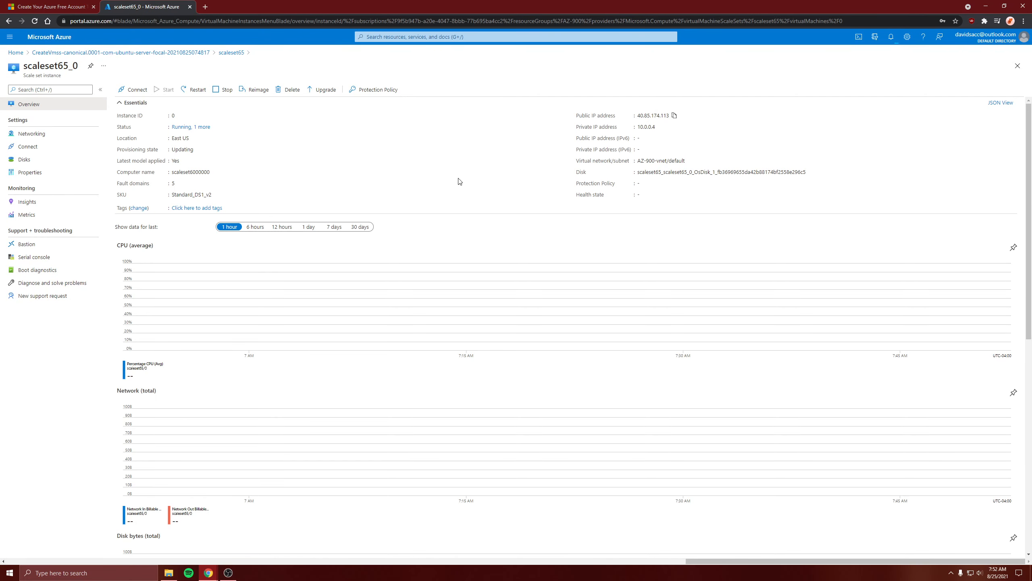
# Switch to PuTTY and open an SSH session on port 22 to the copied public IP address
pyautogui.click(1, 579)
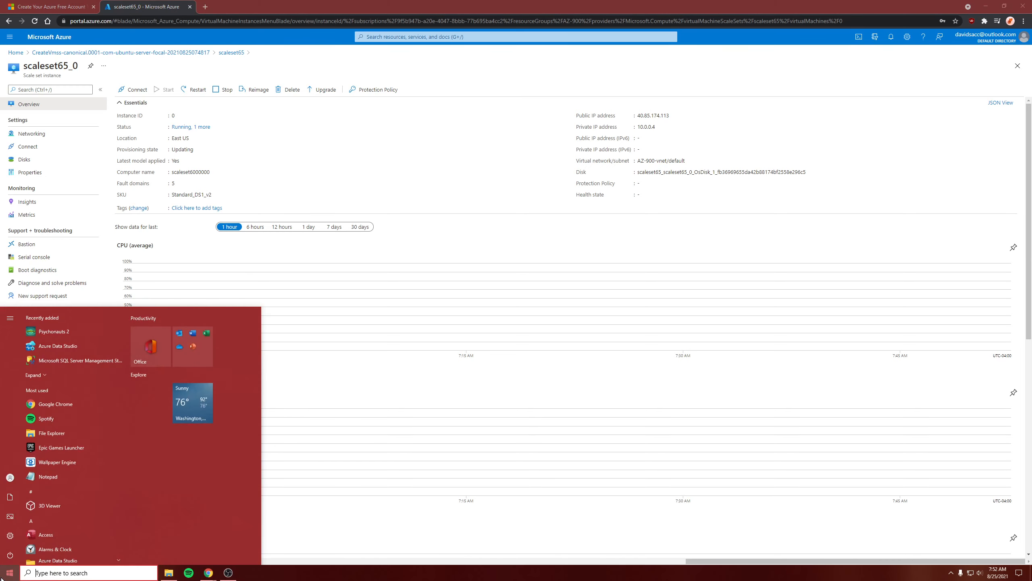
pyautogui.write('pu')
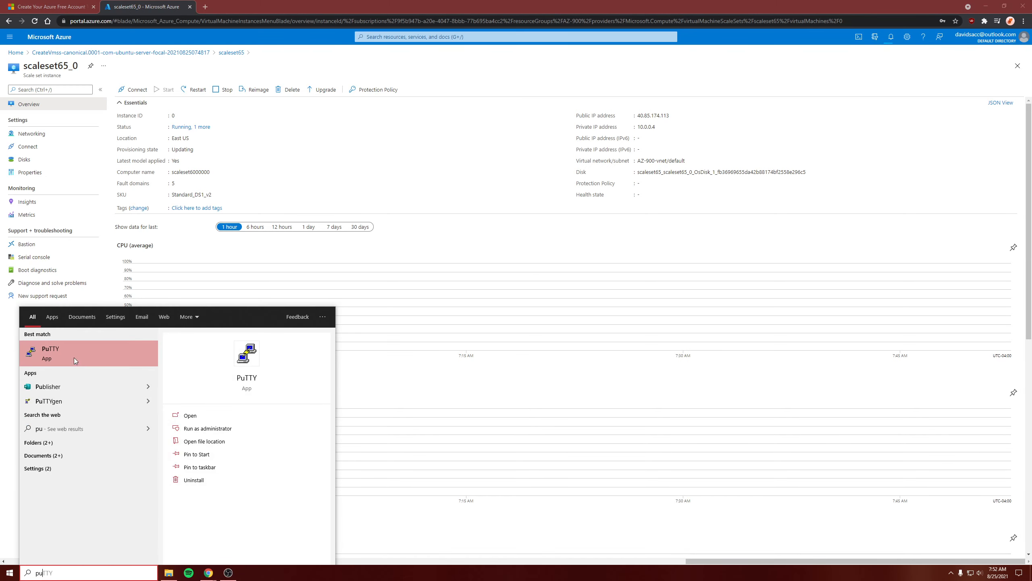
pyautogui.click(75, 357)
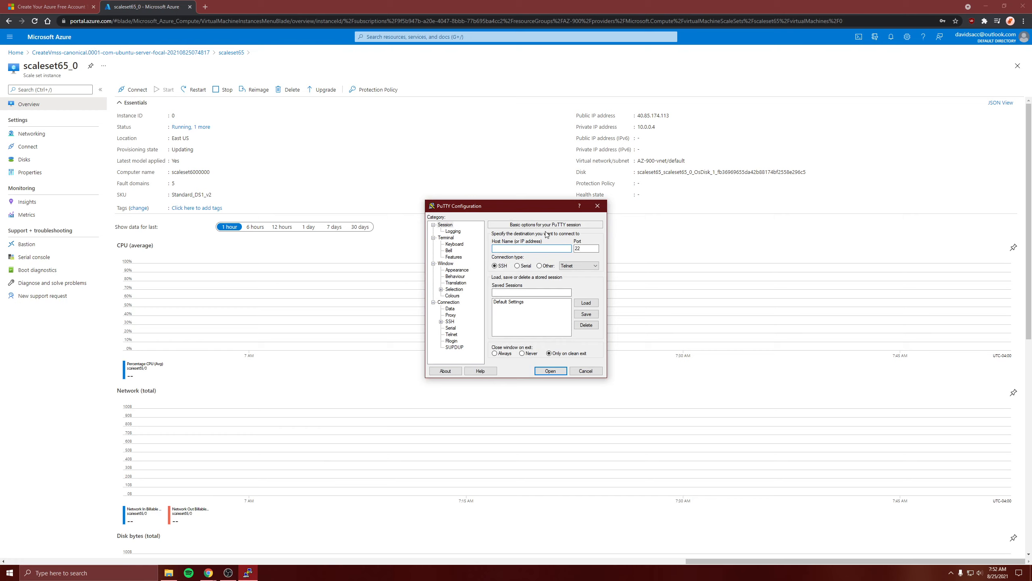
pyautogui.hotkey('ctrl', 'v')
pyautogui.click(551, 371)
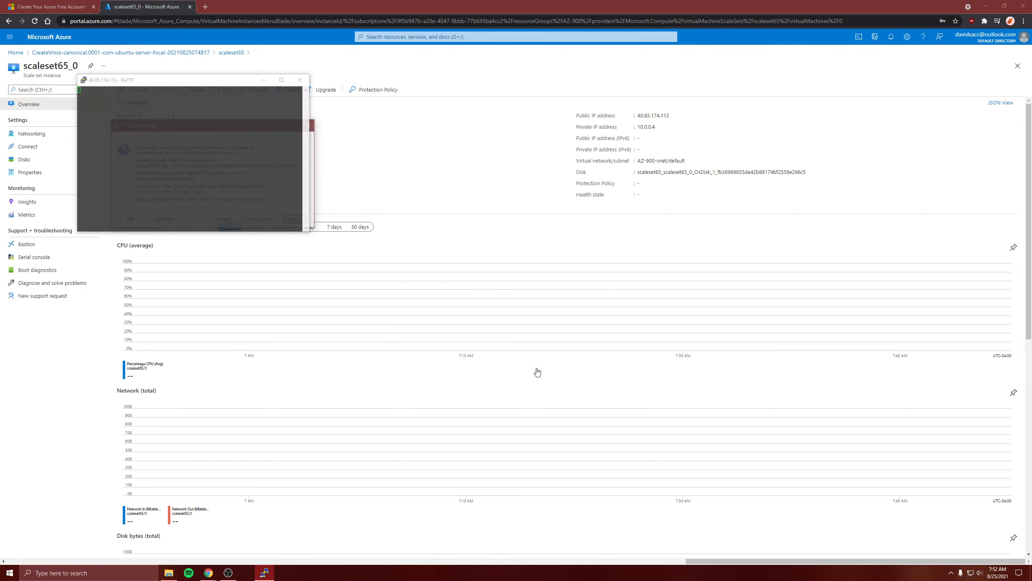
# Accept the server's host key and log in to the instance with the administrator username and password in a maximized terminal
pyautogui.click(226, 221)
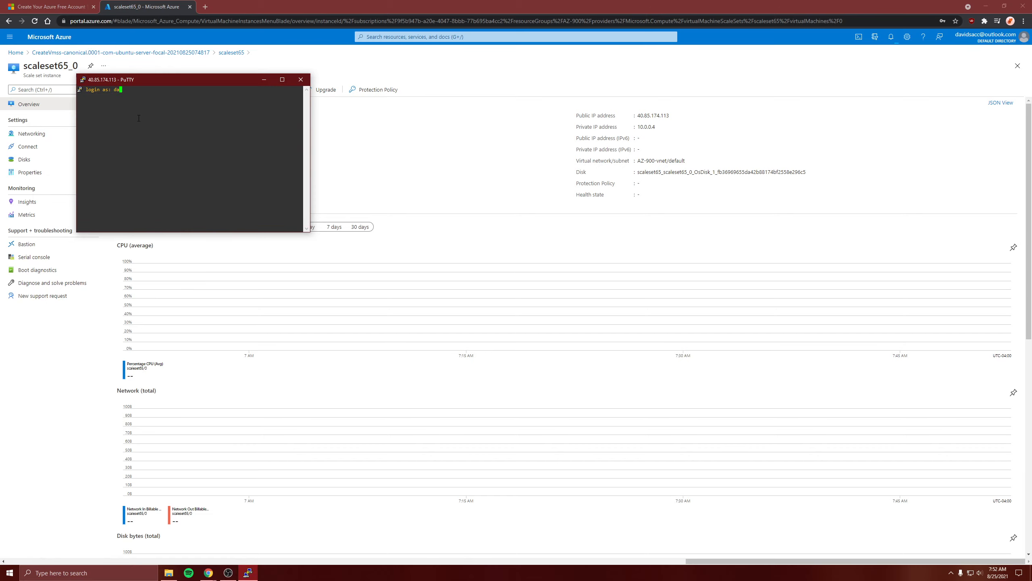
pyautogui.click(288, 78)
pyautogui.write('david')
pyautogui.press('Return')
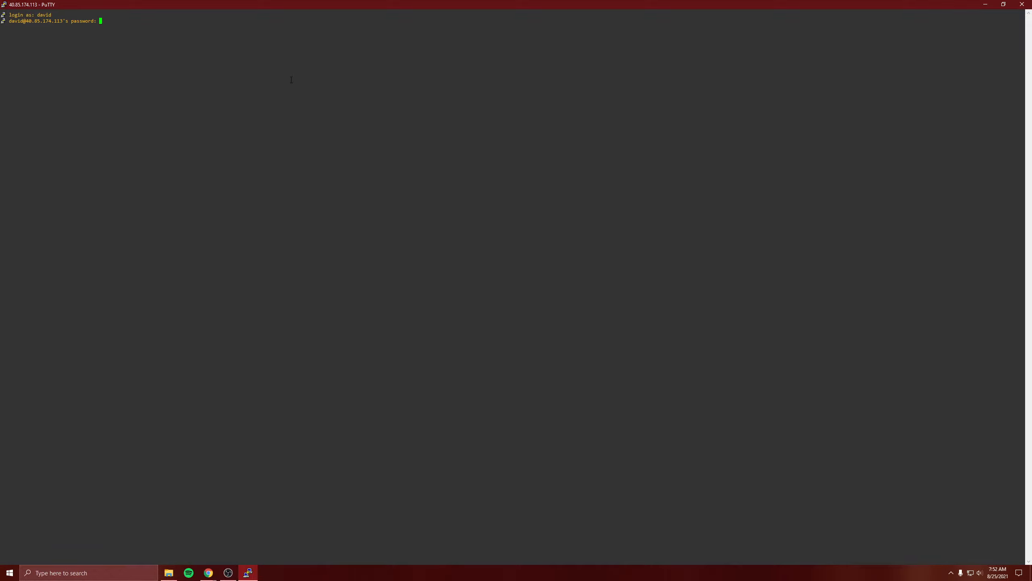
pyautogui.press('Return')
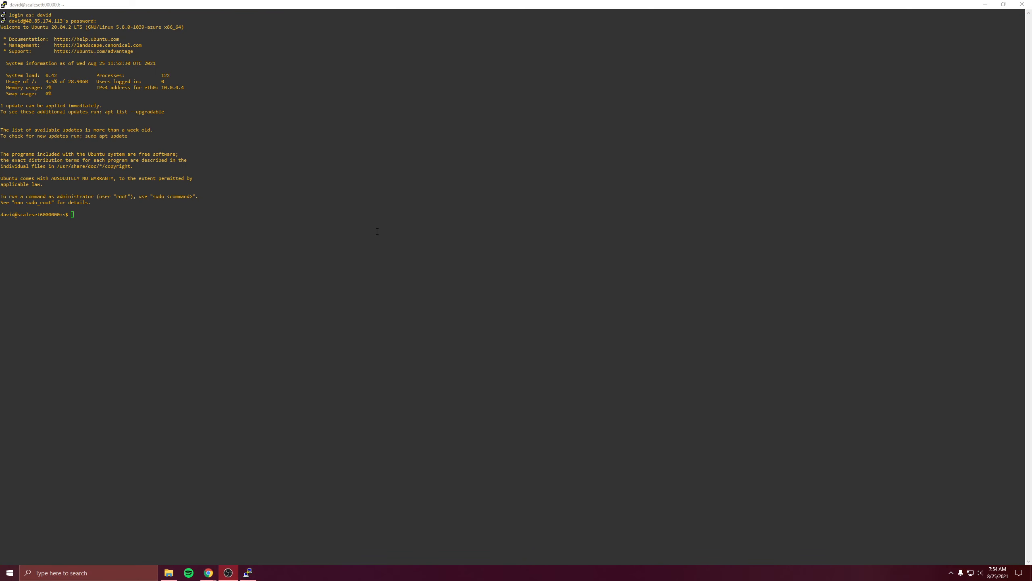
pyautogui.click(275, 235)
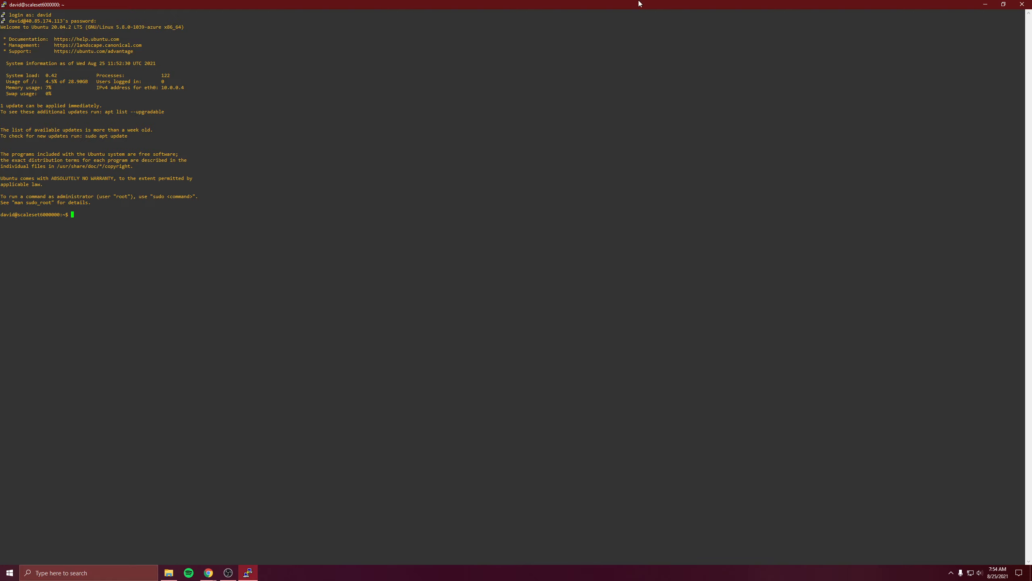
# Switch to the Azure portal, open the scaling settings of scale set scaleset65 and choose custom autoscale
pyautogui.click(985, 5)
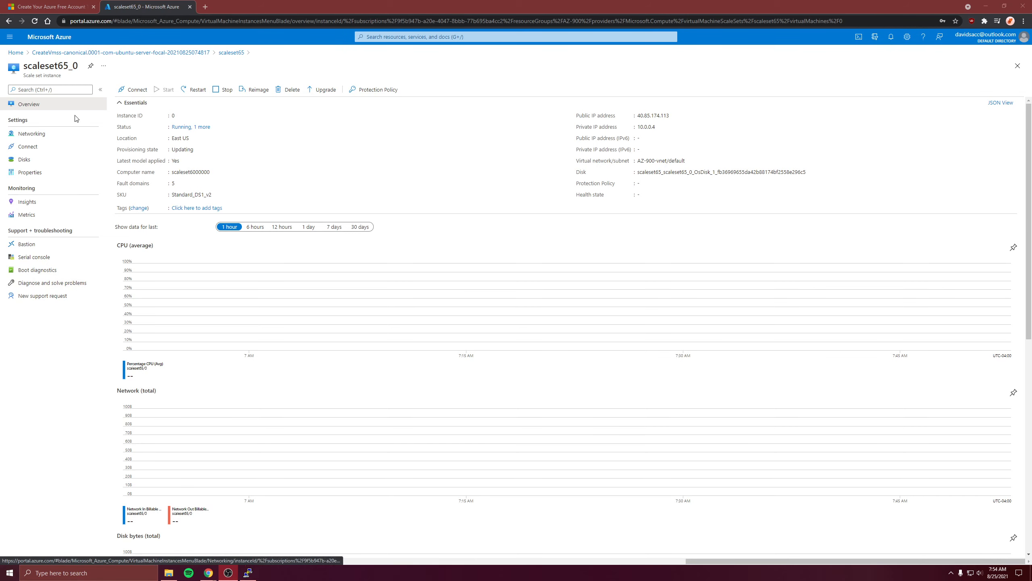
pyautogui.click(52, 102)
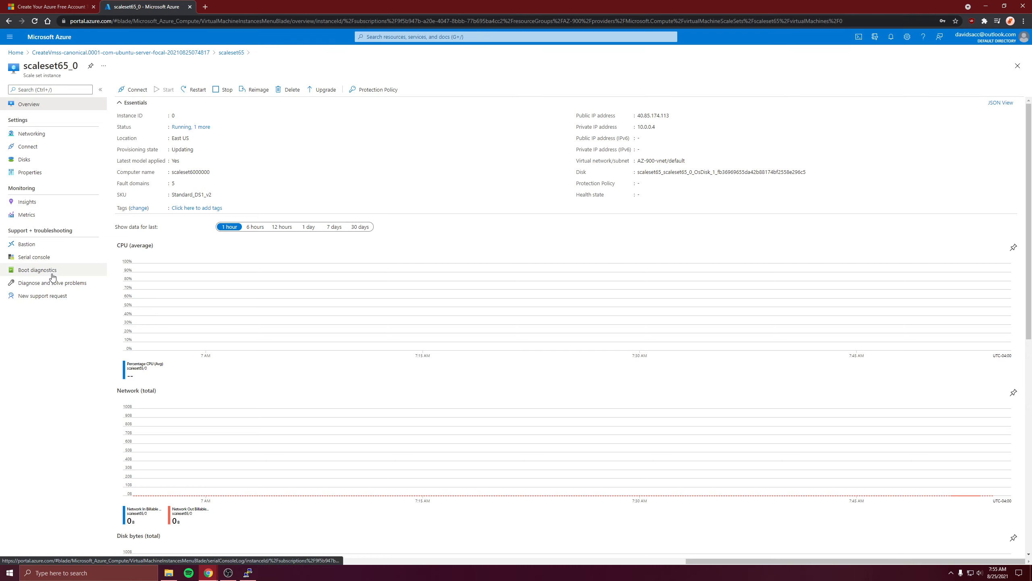
pyautogui.click(106, 53)
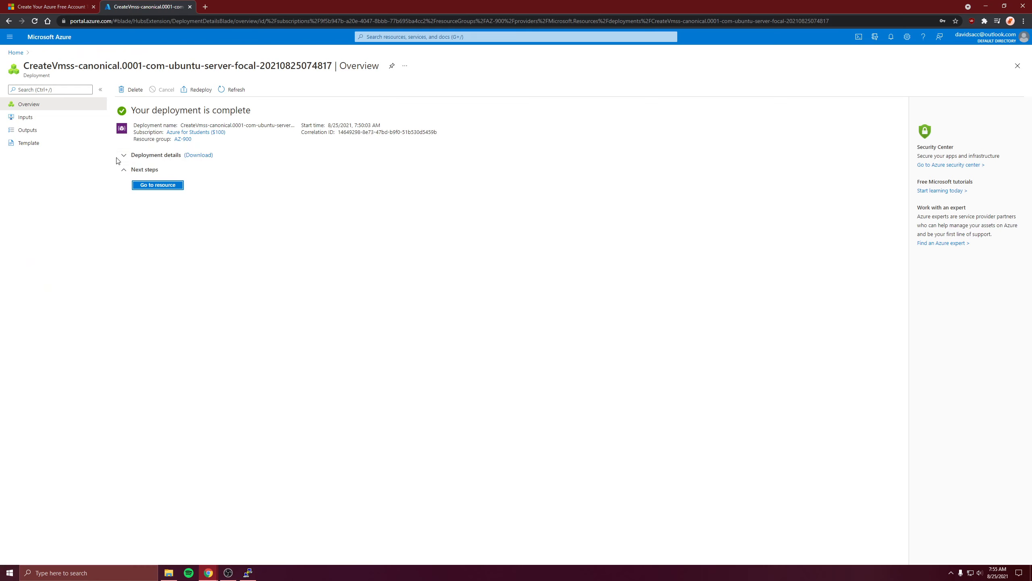
pyautogui.click(158, 186)
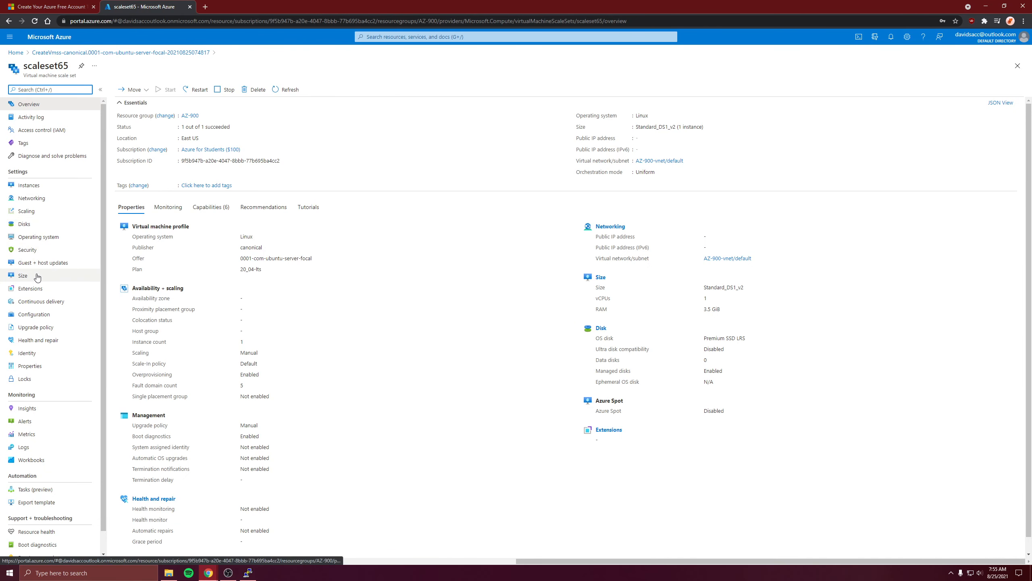
pyautogui.click(41, 211)
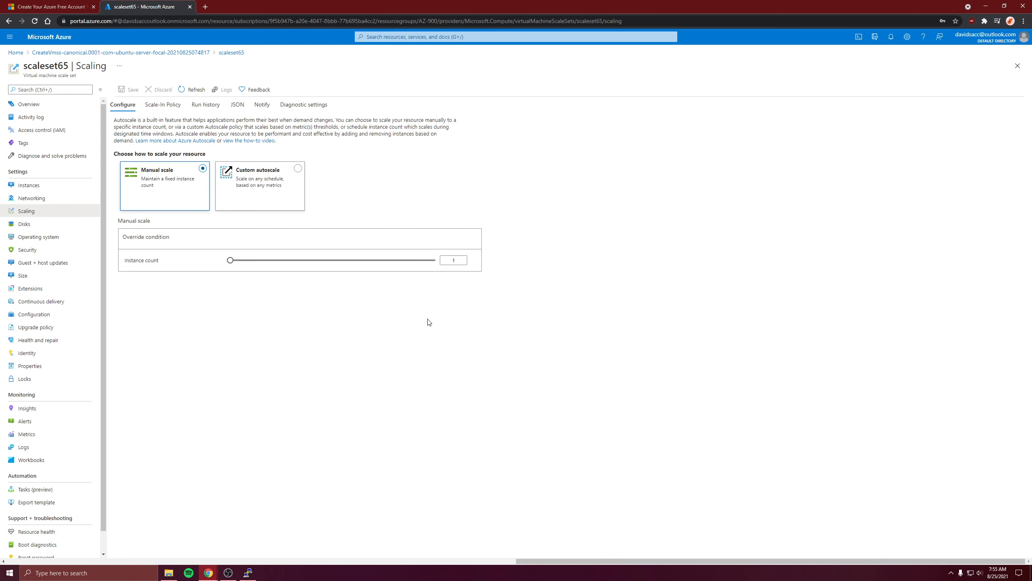
pyautogui.click(264, 199)
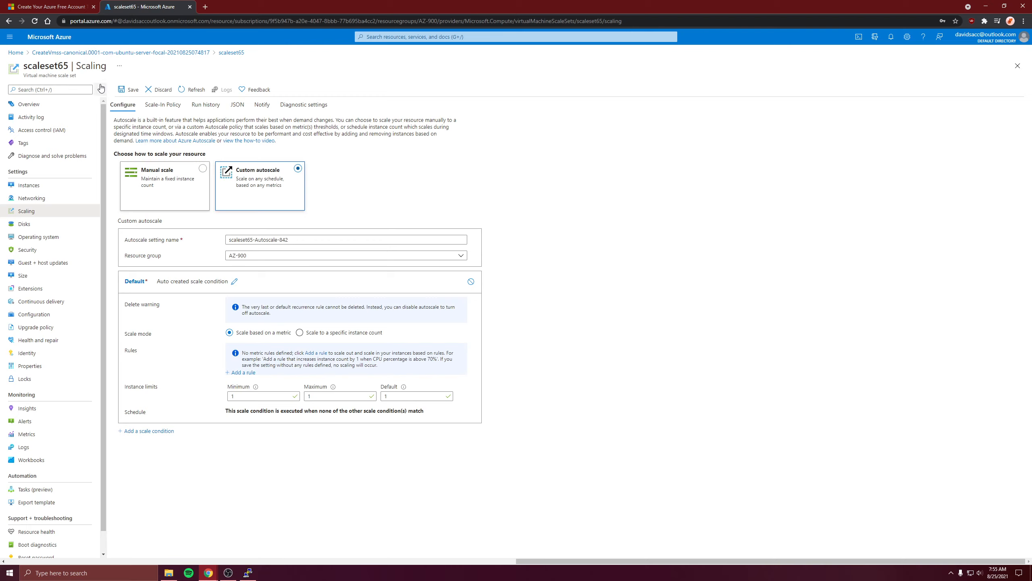
pyautogui.click(296, 201)
# Add a scale rule that increases the instance count by 1 when average Percentage CPU exceeds 70 for 10 minutes, with a 5-minute cool down
pyautogui.click(243, 373)
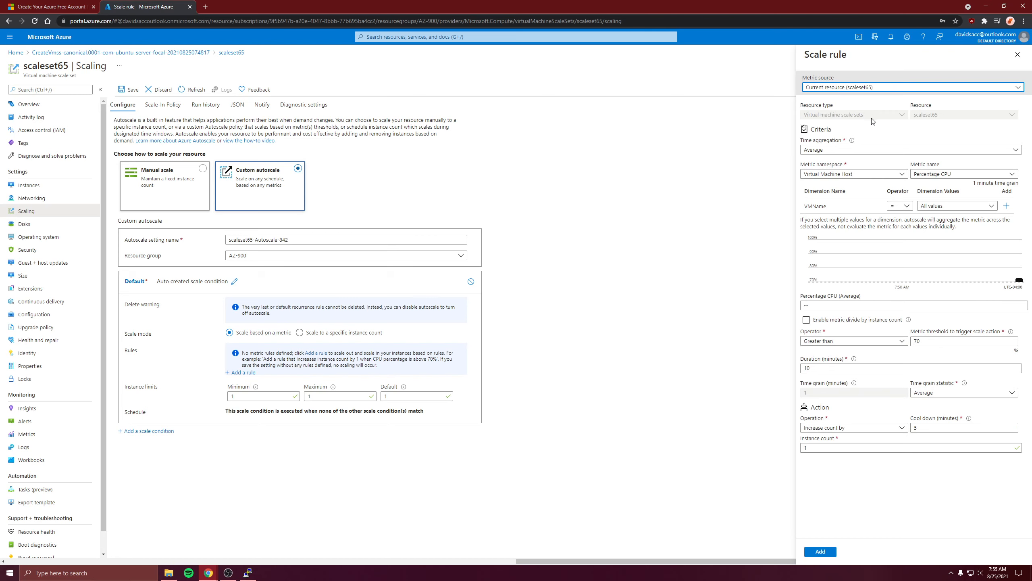
pyautogui.click(825, 151)
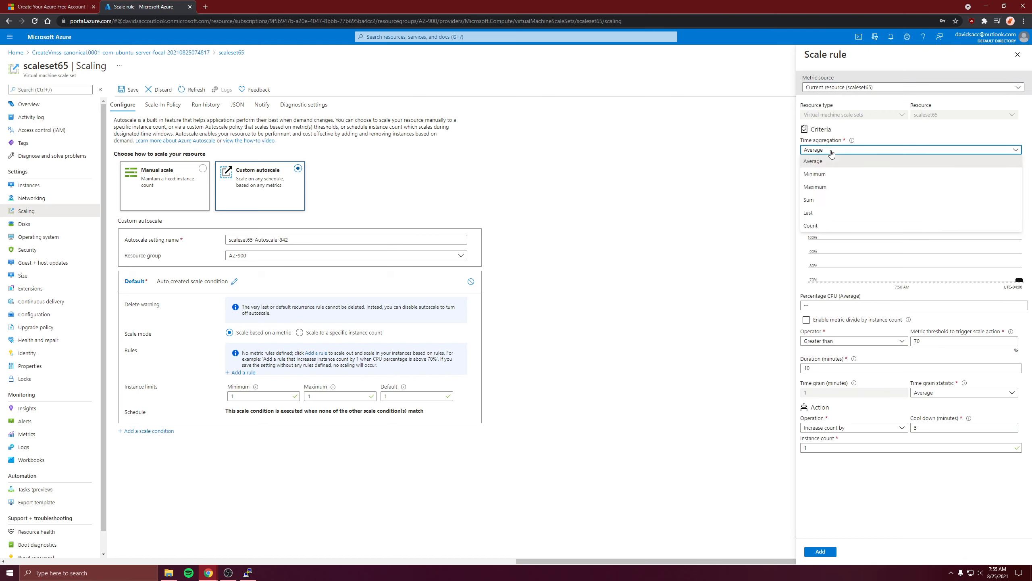
pyautogui.click(826, 151)
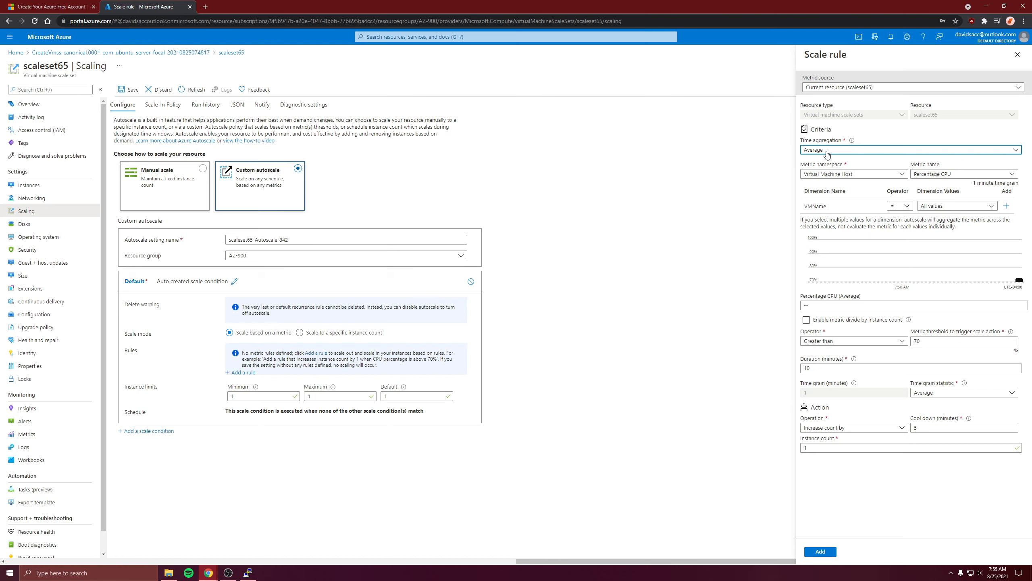
pyautogui.click(811, 151)
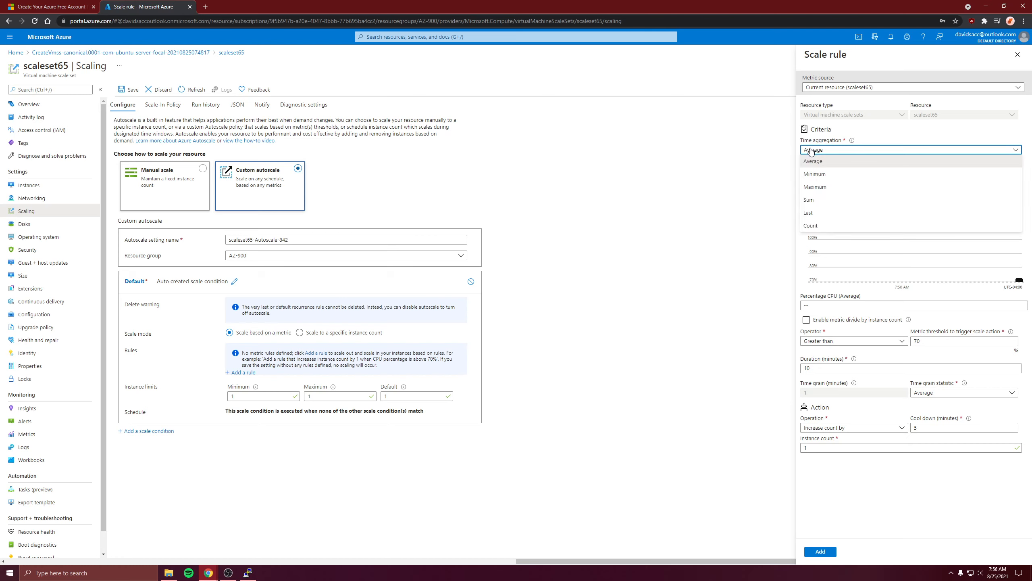
pyautogui.click(810, 152)
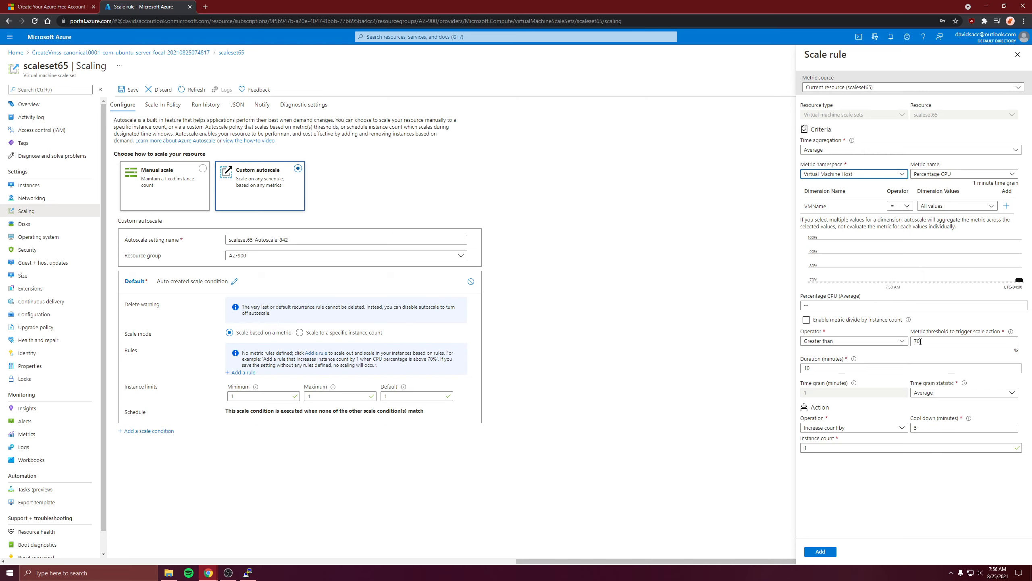
pyautogui.click(959, 346)
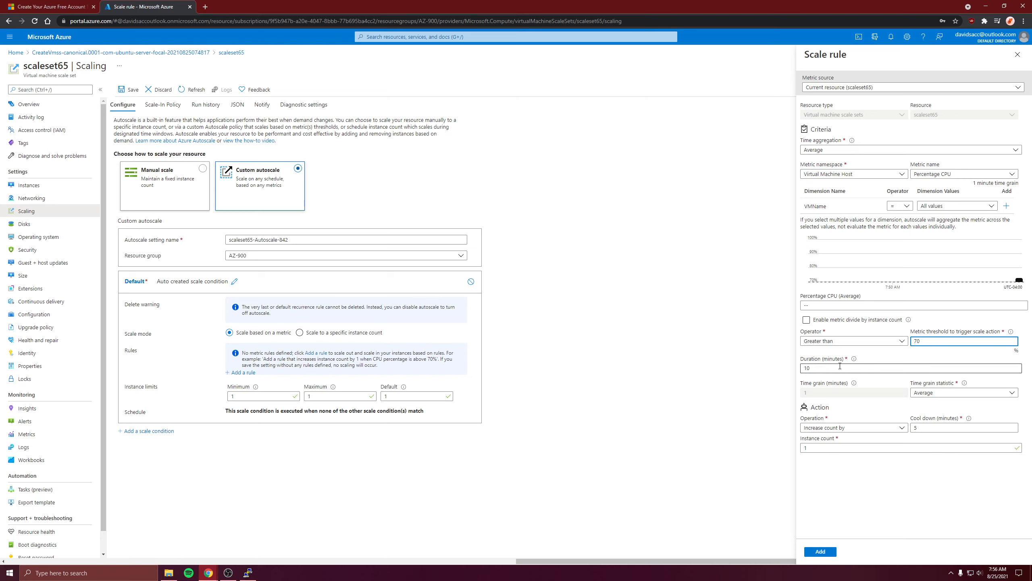
pyautogui.click(944, 395)
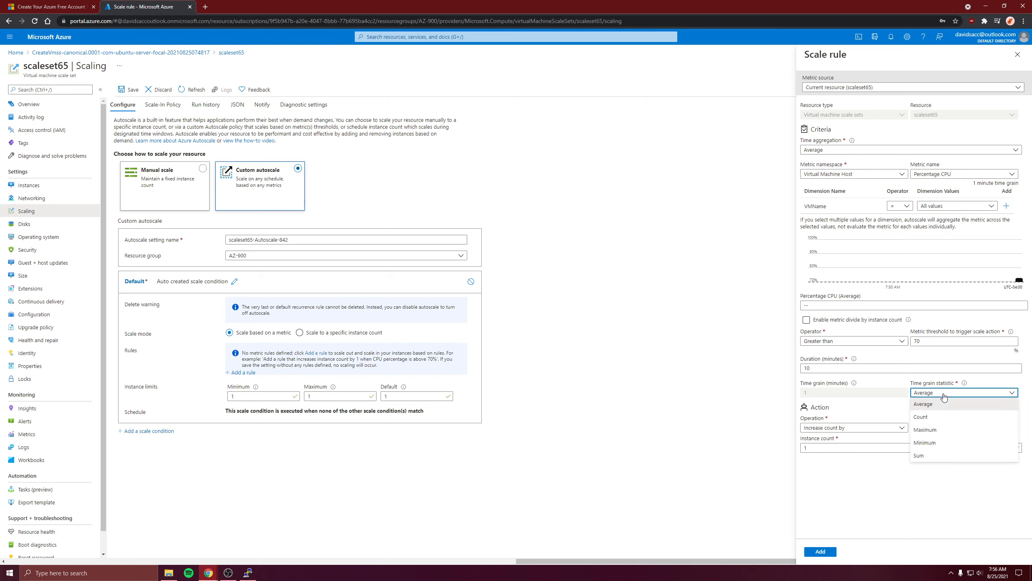
pyautogui.click(944, 397)
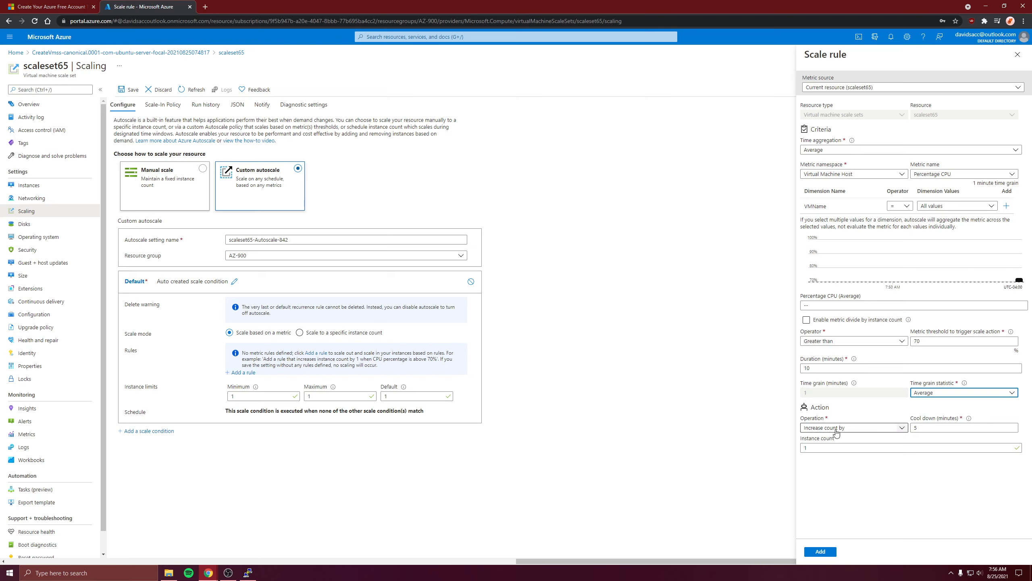
pyautogui.click(809, 447)
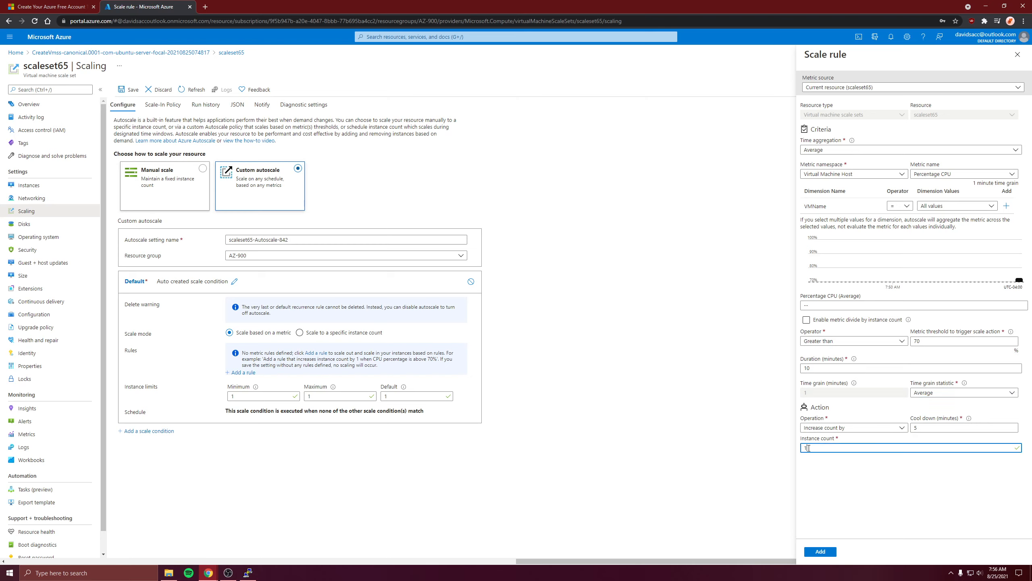
pyautogui.click(919, 427)
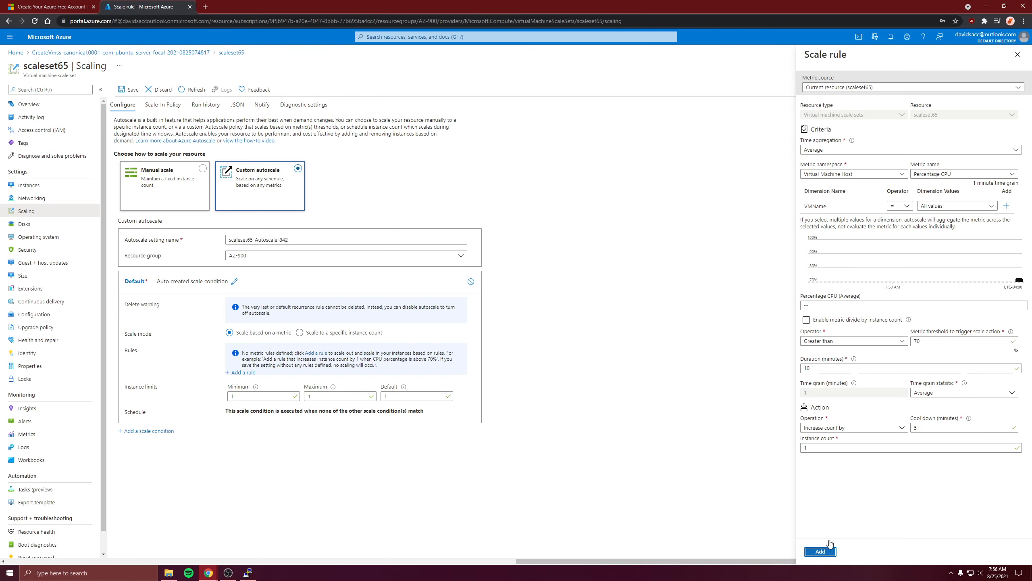
pyautogui.click(821, 551)
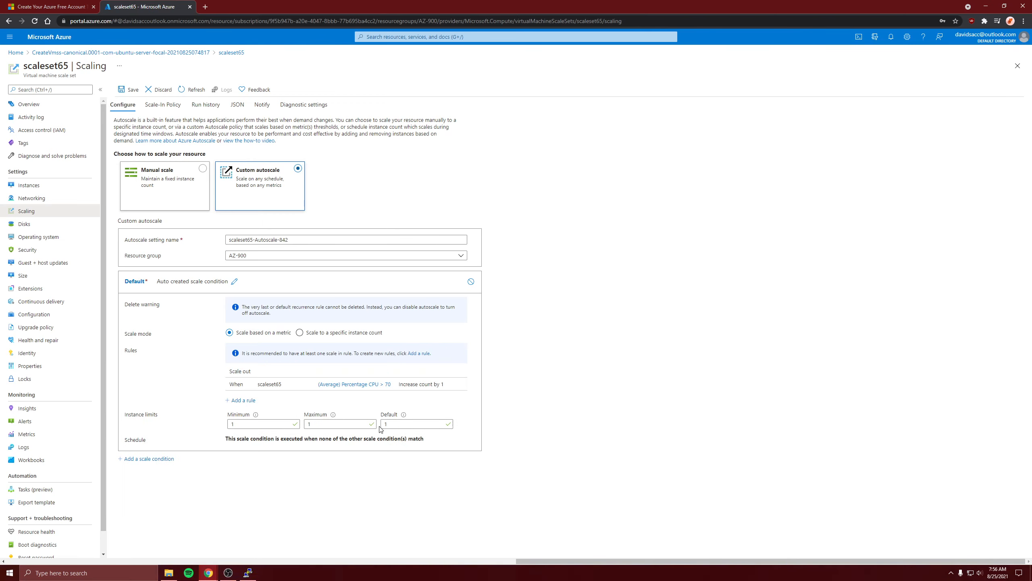
# Set the maximum instance limit to 3 and save the custom autoscale settings
pyautogui.click(391, 424)
pyautogui.click(250, 424)
pyautogui.click(321, 423)
pyautogui.click(327, 446)
pyautogui.click(124, 91)
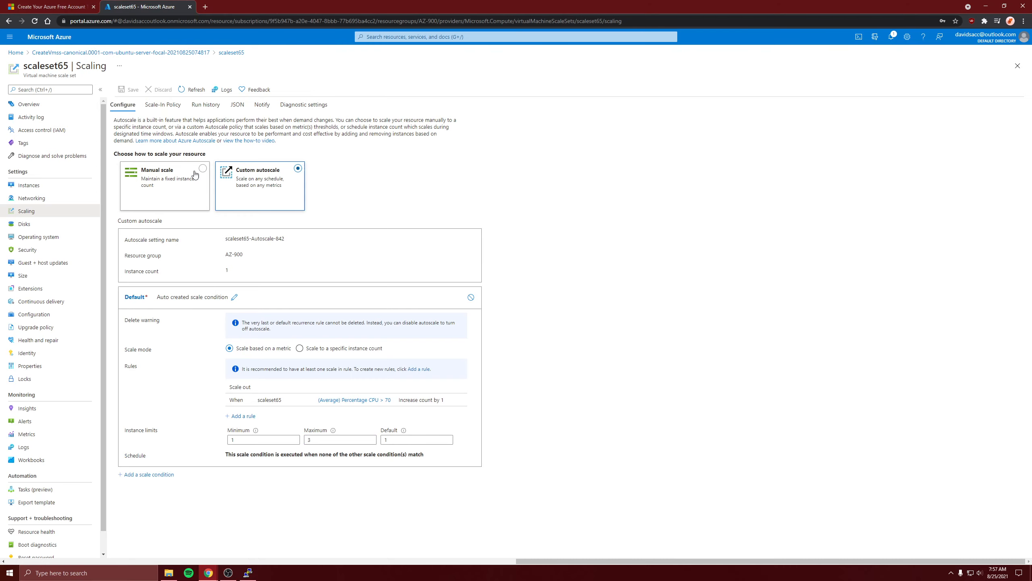
# Switch to the PuTTY session and update the instance's package lists with sudo apt-get update
pyautogui.click(248, 572)
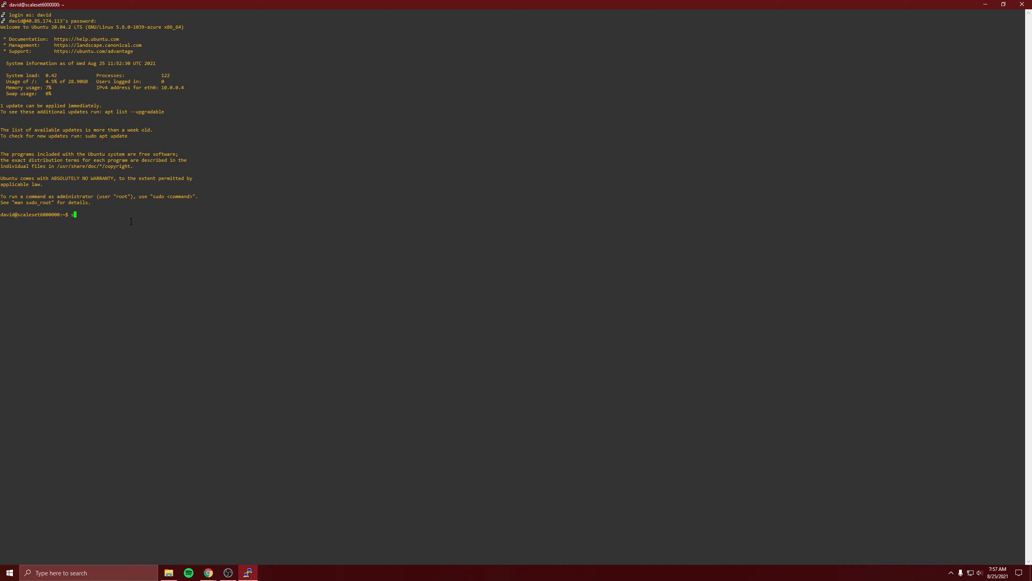
pyautogui.write('sudo apt-get update')
pyautogui.press('Return')
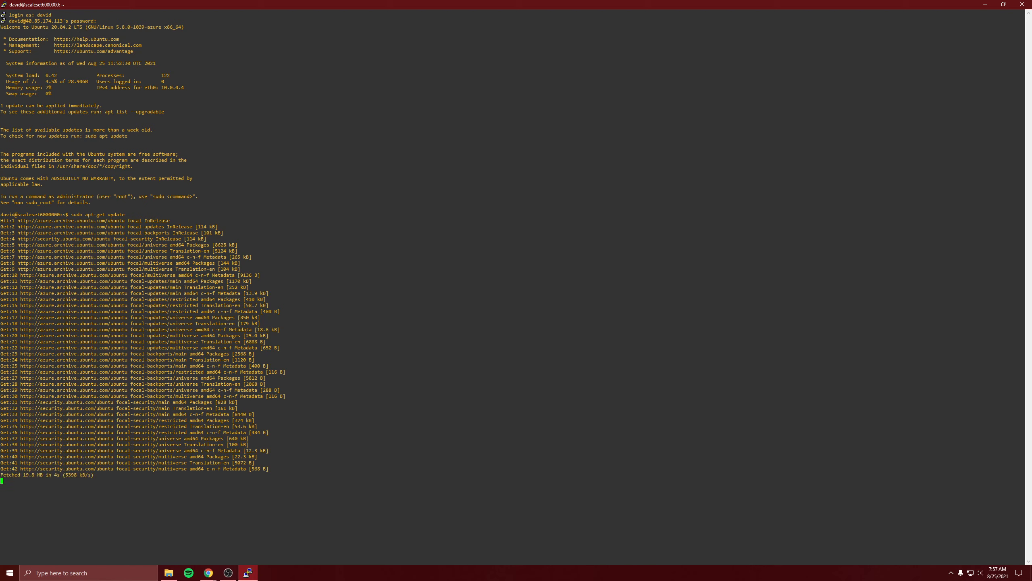
pyautogui.hotkey('alt', 'Tab')
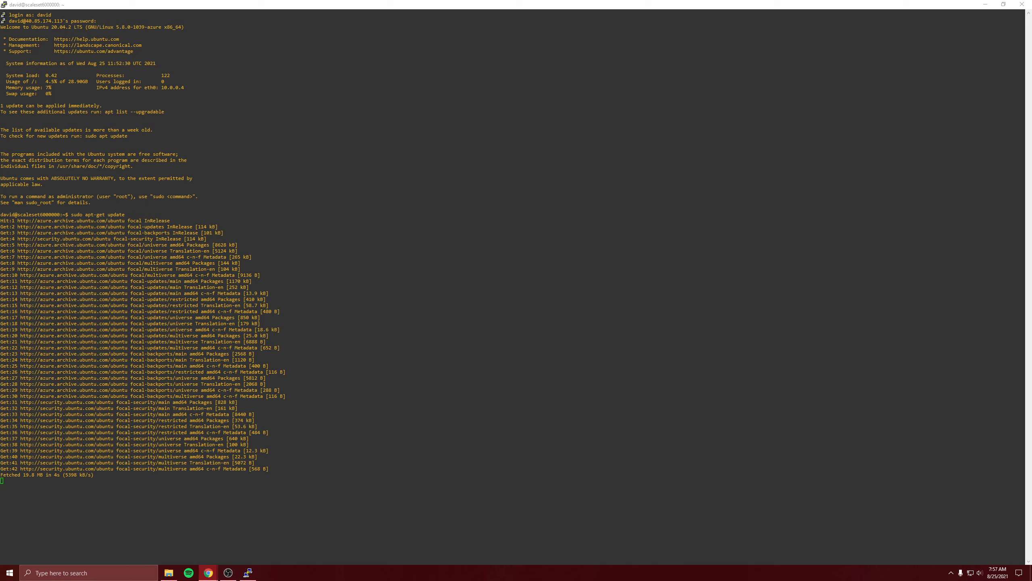
pyautogui.hotkey('alt', 'Tab')
# Clear the terminal output with the clear command
pyautogui.click(828, 474)
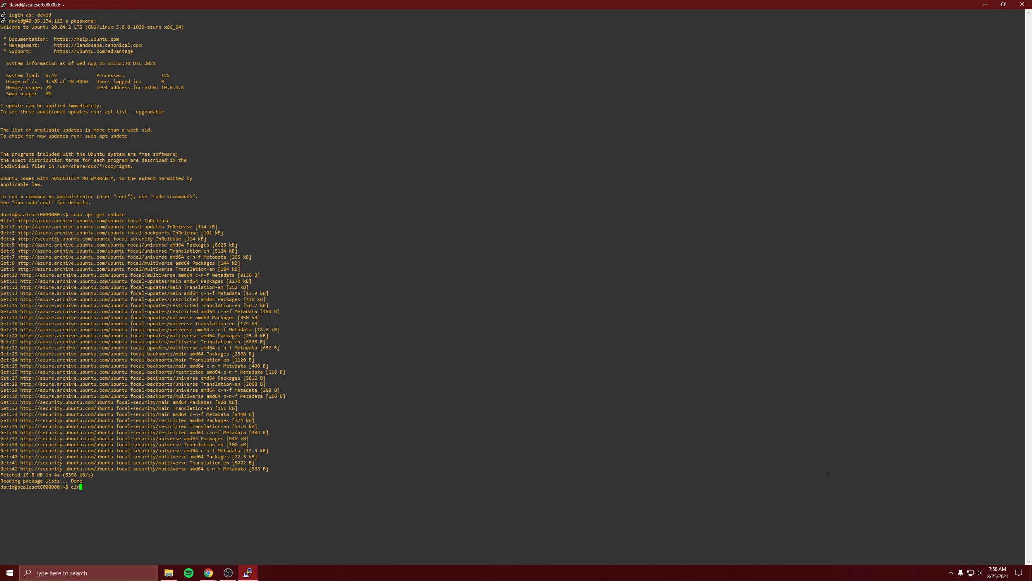
pyautogui.write('cls')
pyautogui.press('Return')
pyautogui.write('cl')
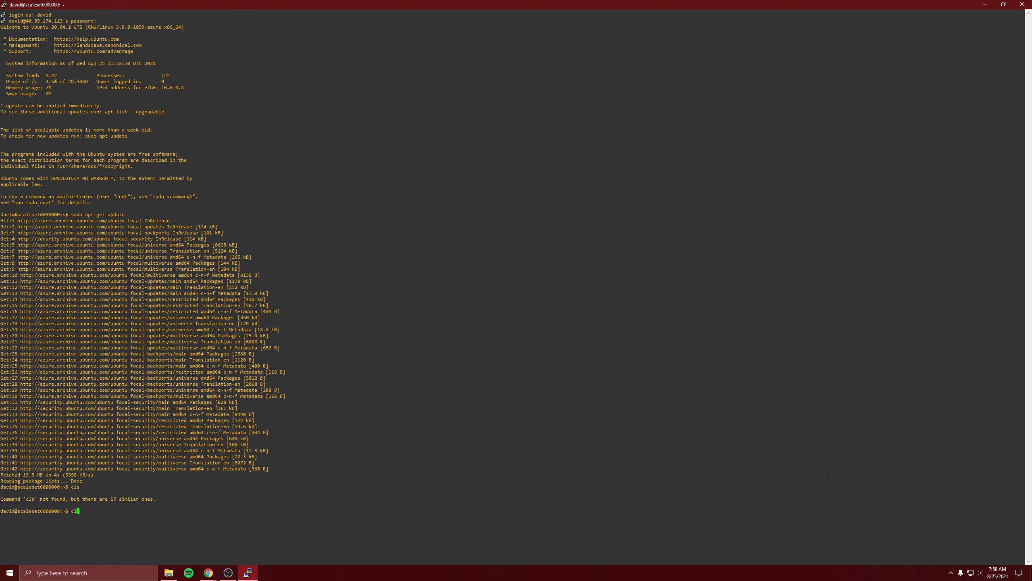
pyautogui.write('r')
pyautogui.press('Return')
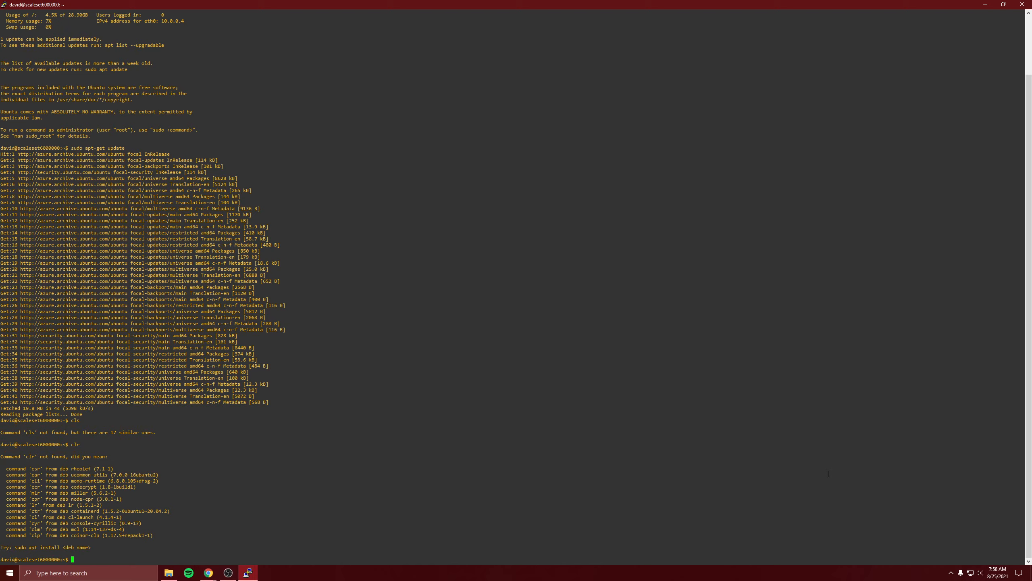
pyautogui.write('clear')
pyautogui.press('Return')
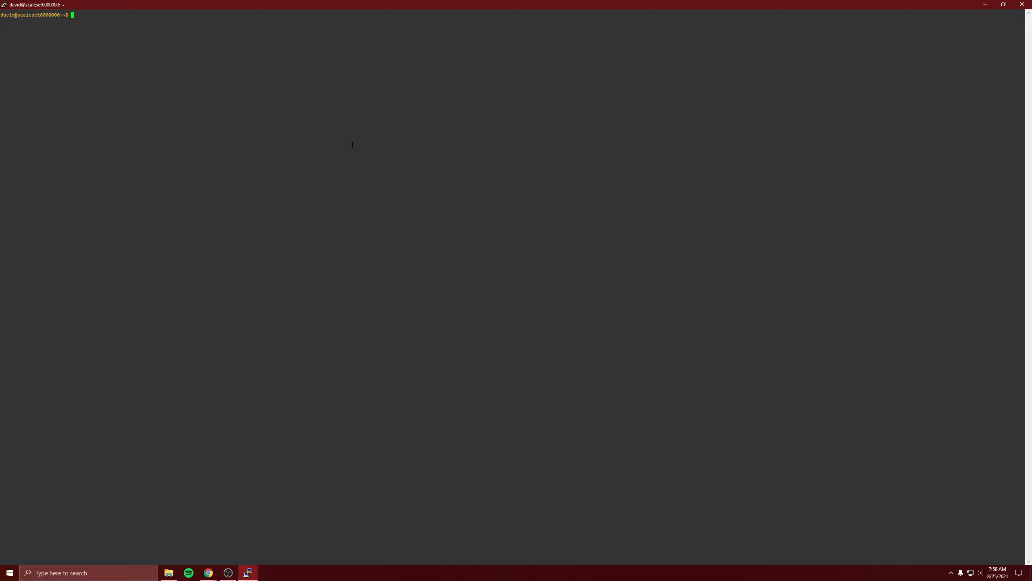
# Install the stress package on the instance with sudo apt-get install stress
pyautogui.write('sudo a')
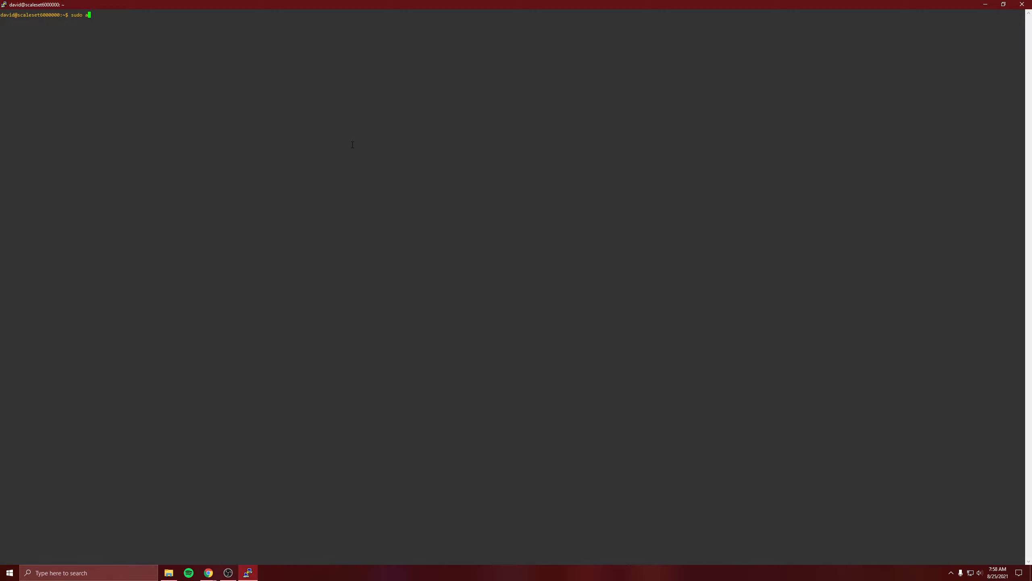
pyautogui.write('pt-get install stress')
pyautogui.press('Return')
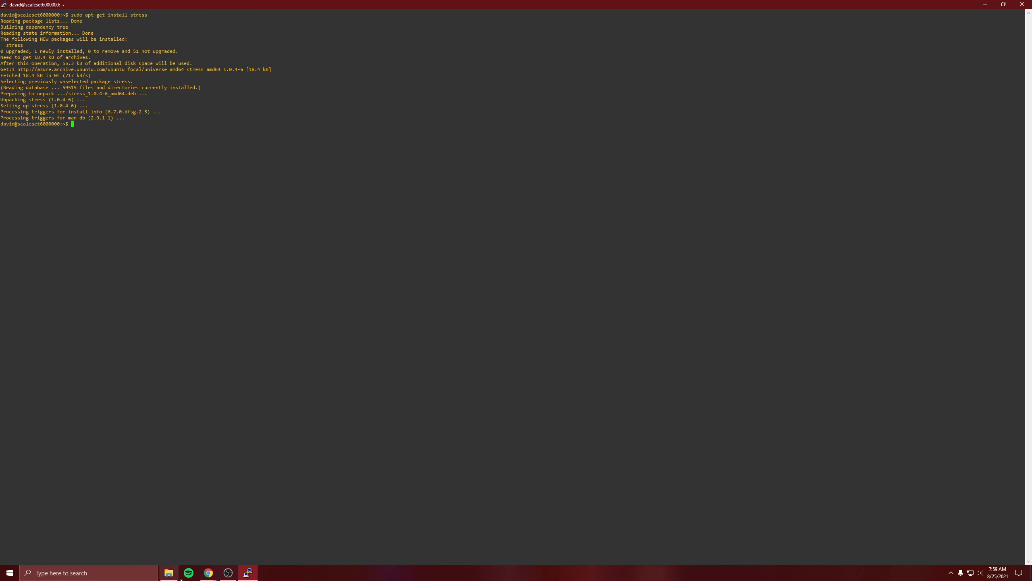
# Review the saved autoscale rule and instance limits in the Azure portal and return to PuTTY
pyautogui.moveTo(208, 572)
pyautogui.click(194, 544)
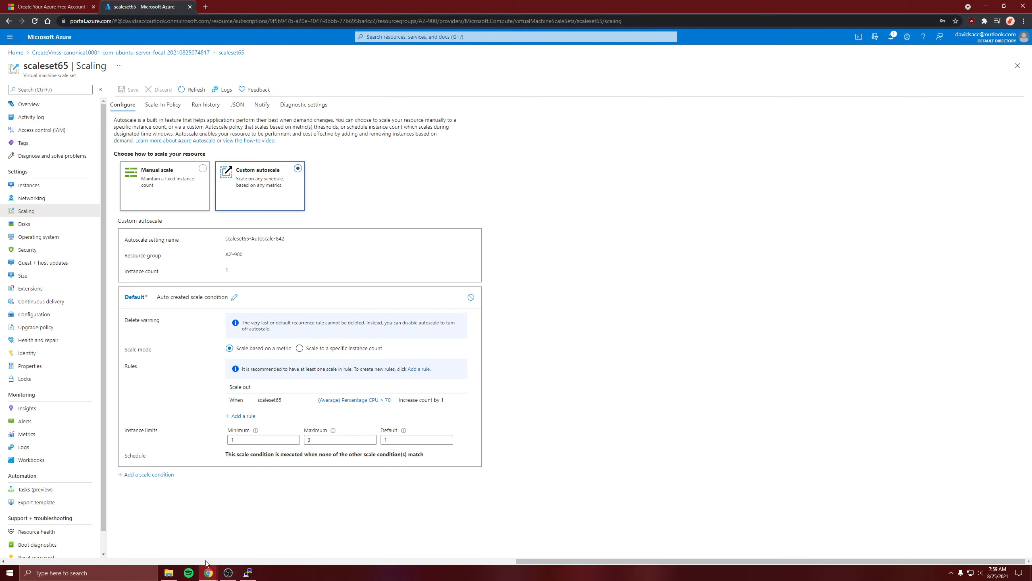
pyautogui.click(249, 573)
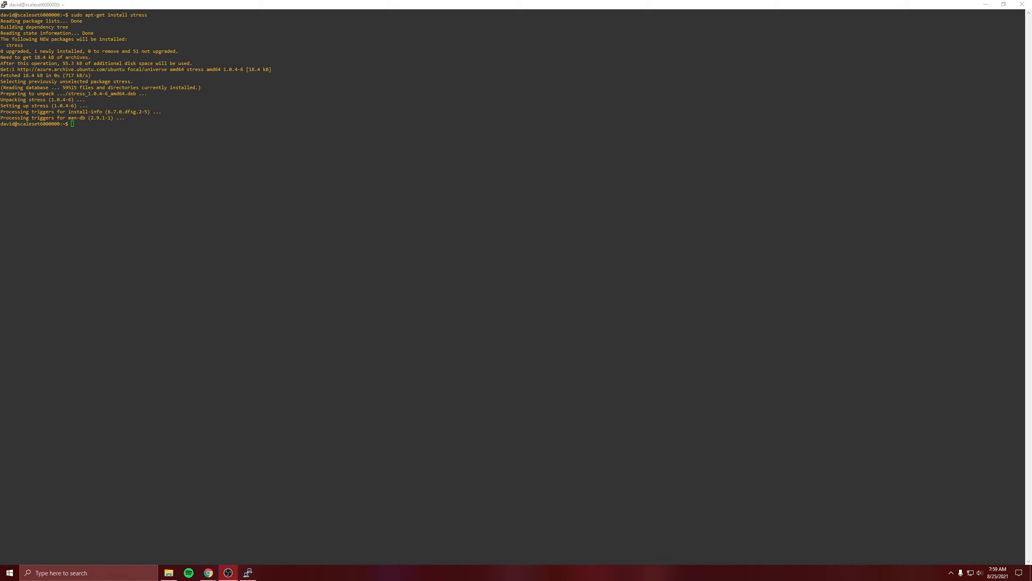
# Start a CPU load on the instance with sudo stress --cpu 90
pyautogui.click(271, 166)
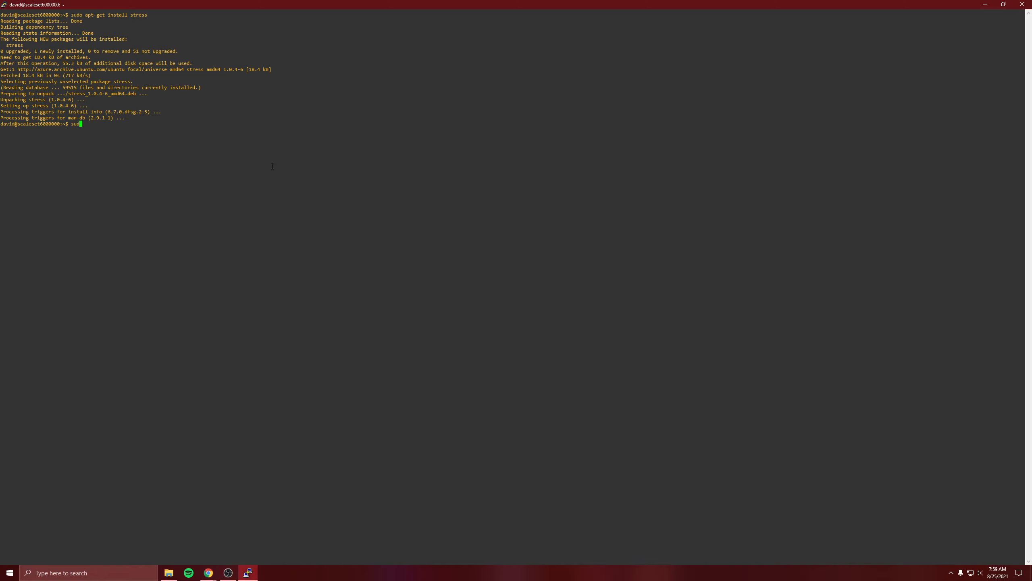
pyautogui.write('sudo stress --cpu 90')
pyautogui.press('Return')
pyautogui.hotkey('alt', 'Tab')
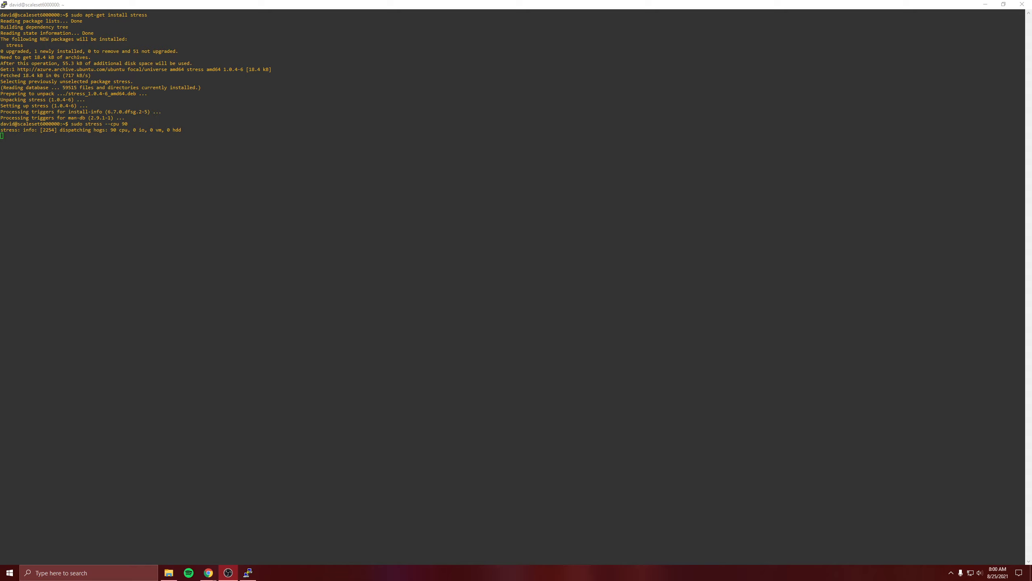
# Switch to the Azure portal and review the overview and autoscale configuration of scaleset65
pyautogui.click(824, 450)
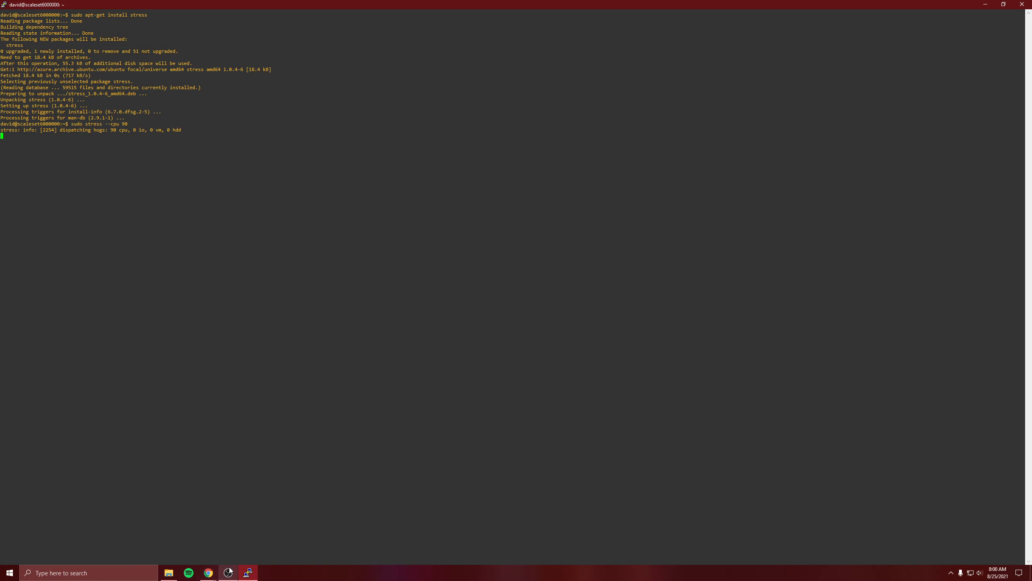
pyautogui.click(208, 572)
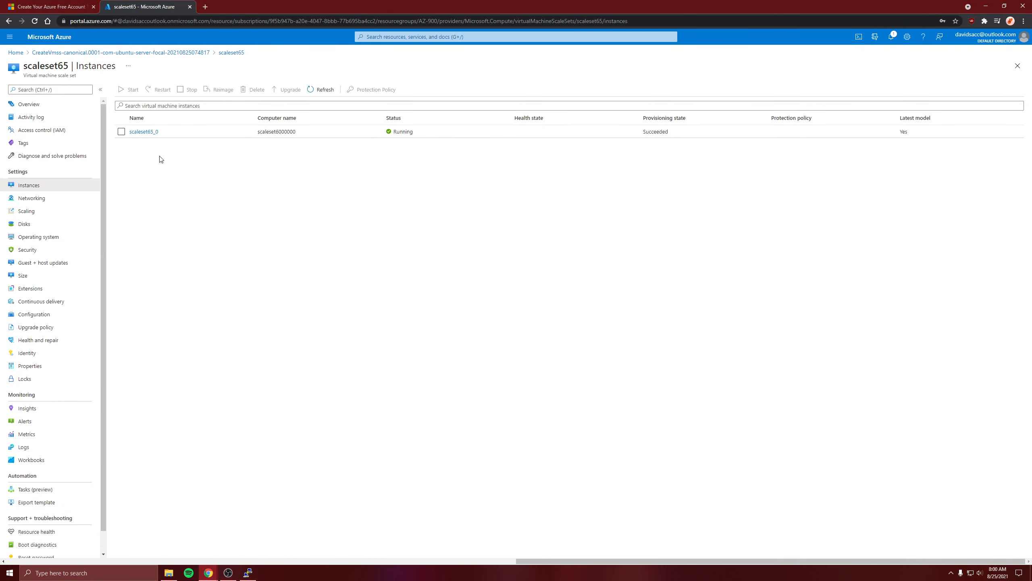
pyautogui.click(29, 104)
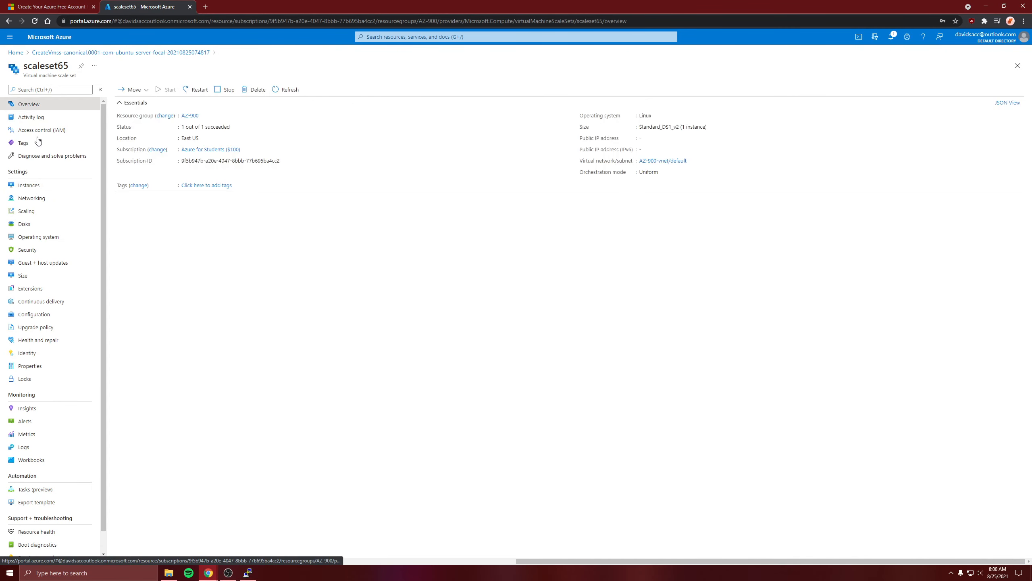
pyautogui.click(52, 211)
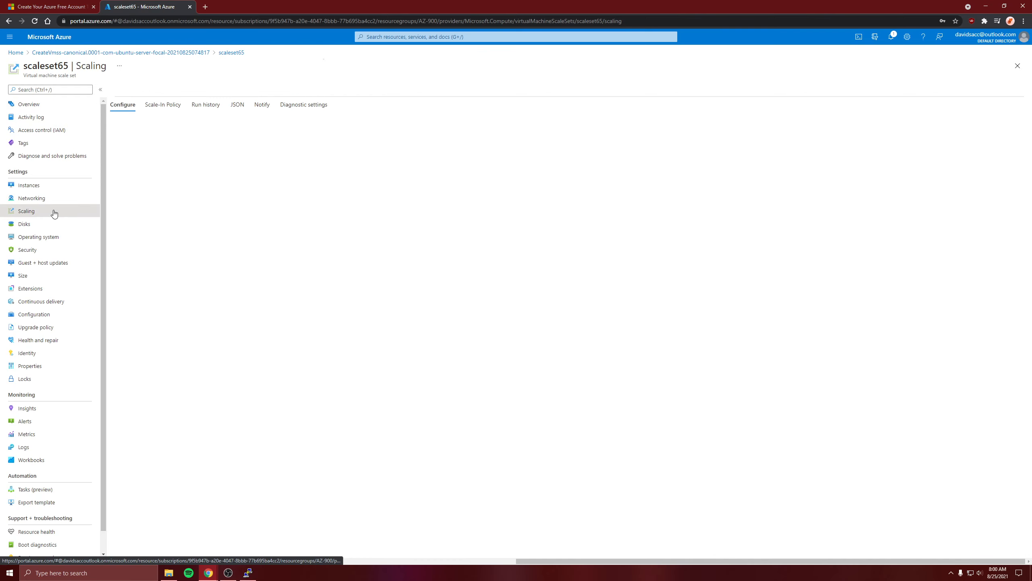
# Refresh the scaleset65 instance list to check for scale-out, and check the running stress session in PuTTY before returning to the Azure portal
pyautogui.click(40, 185)
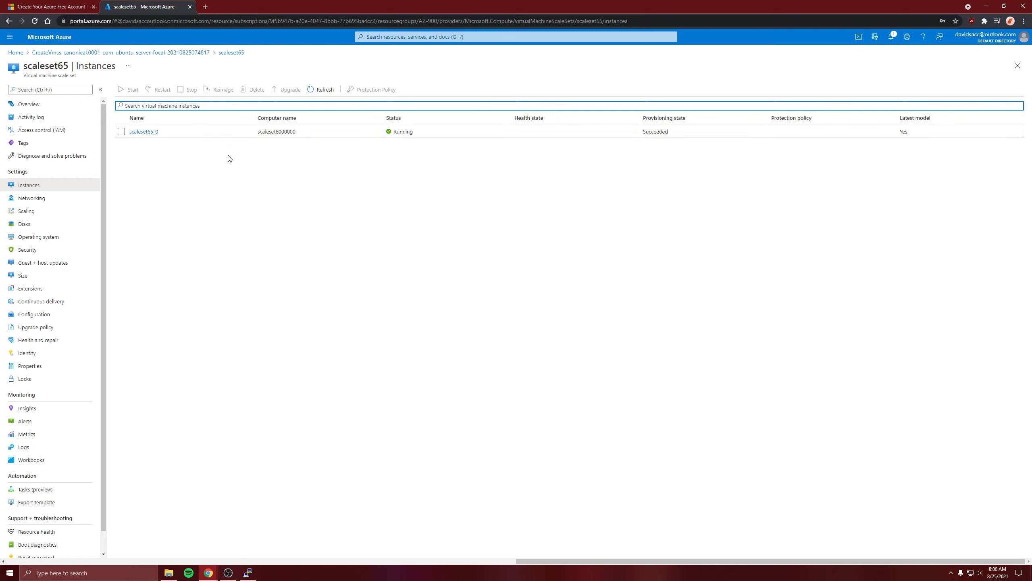
pyautogui.click(202, 169)
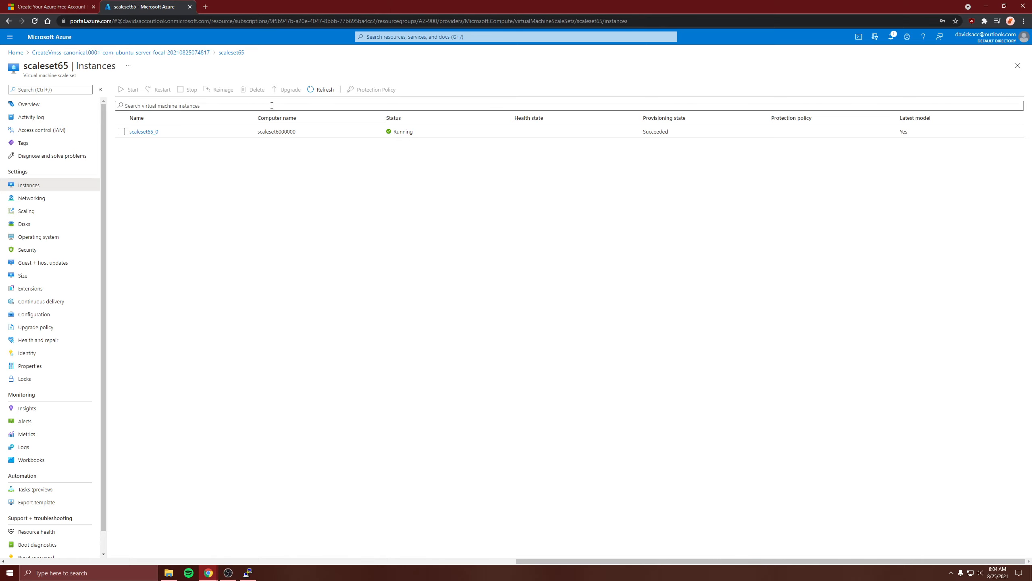
pyautogui.click(323, 90)
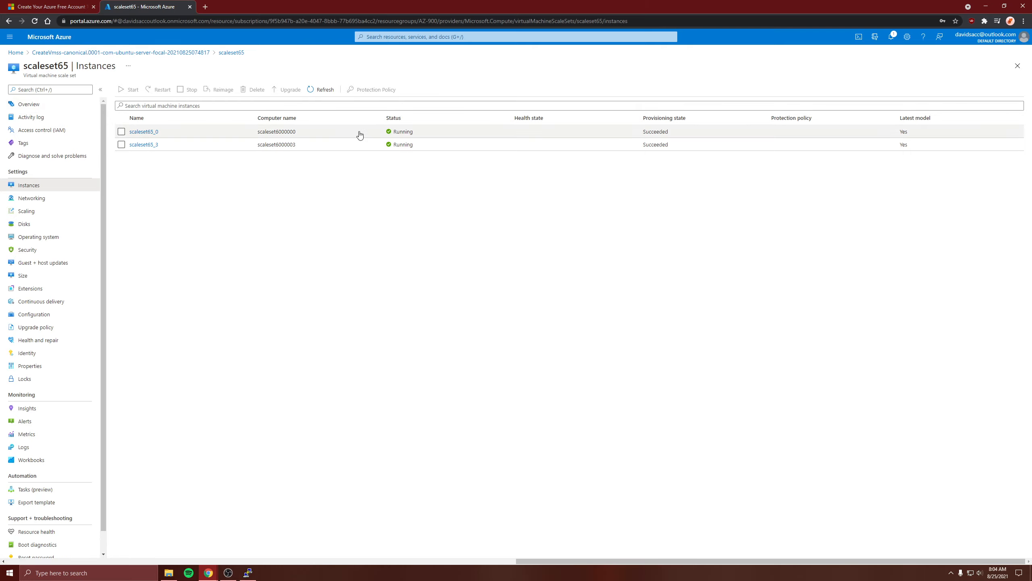
pyautogui.click(248, 572)
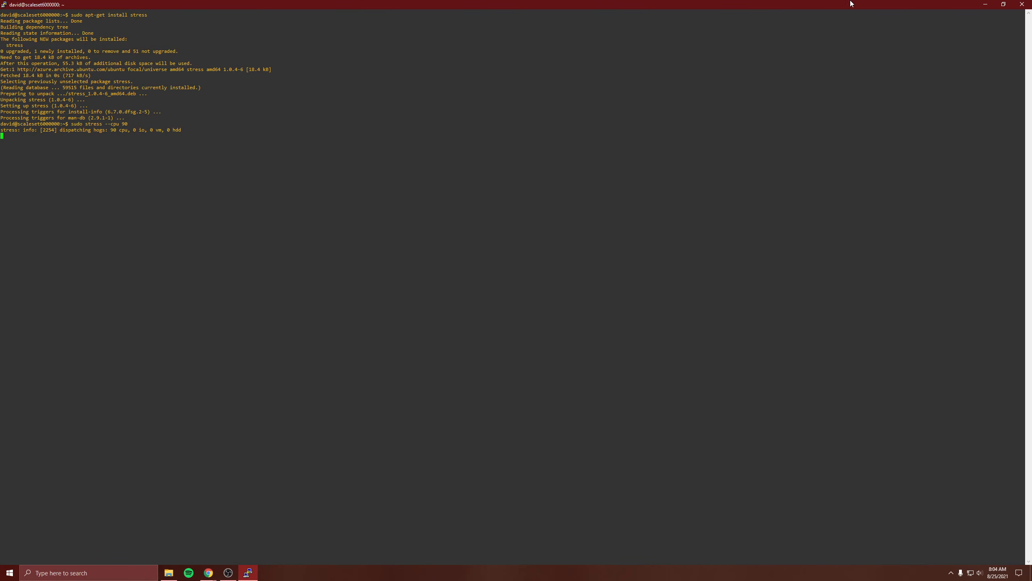
pyautogui.click(985, 4)
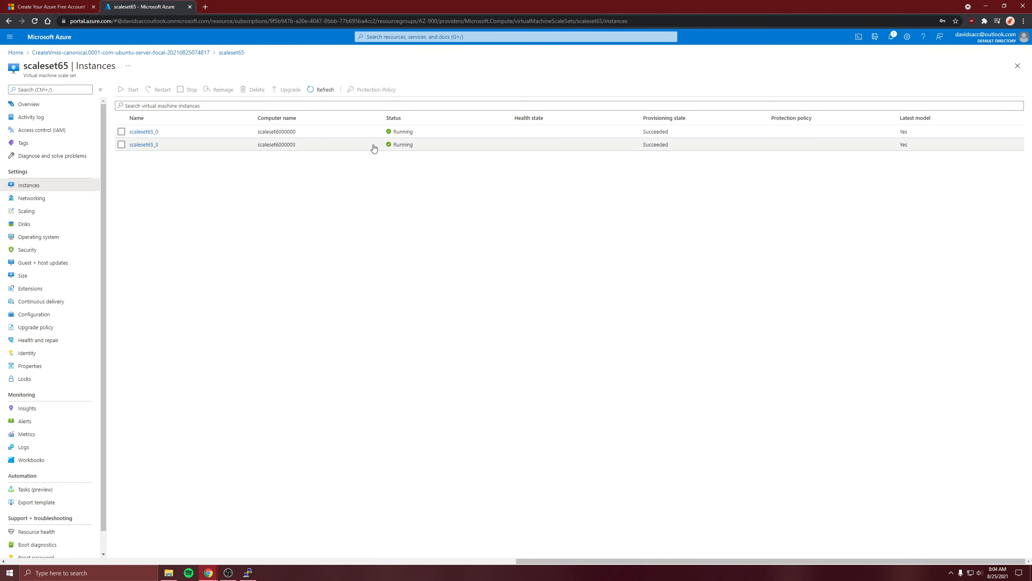
# Delete the virtual machine scale set scaleset65 together with all its instances and disks
pyautogui.click(47, 106)
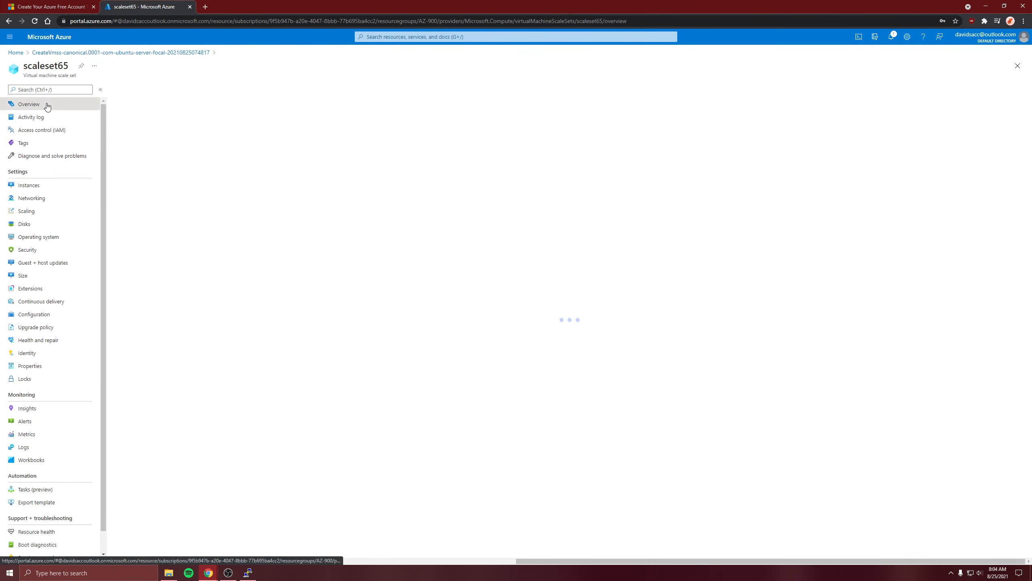
pyautogui.click(253, 89)
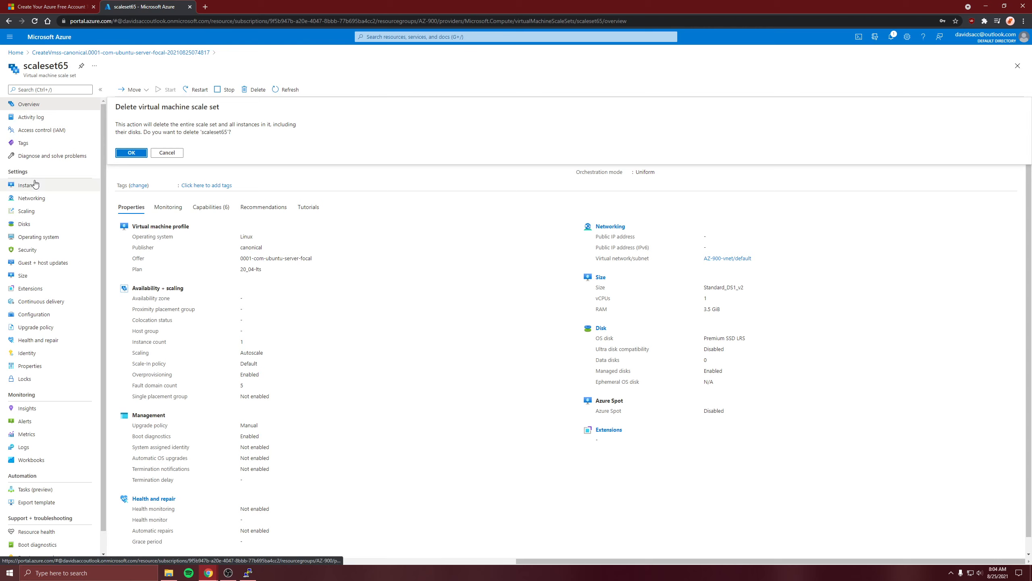
pyautogui.click(130, 153)
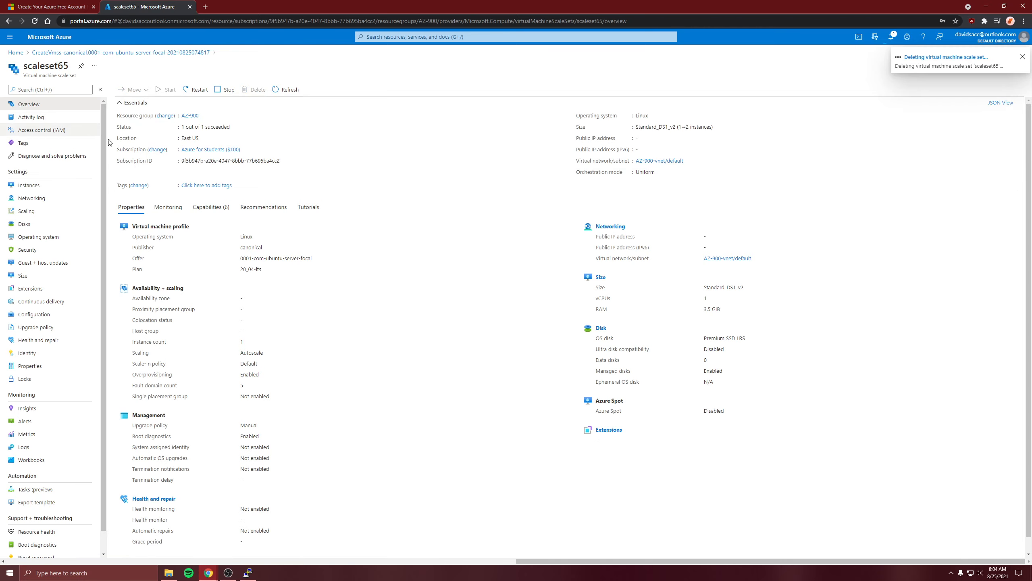